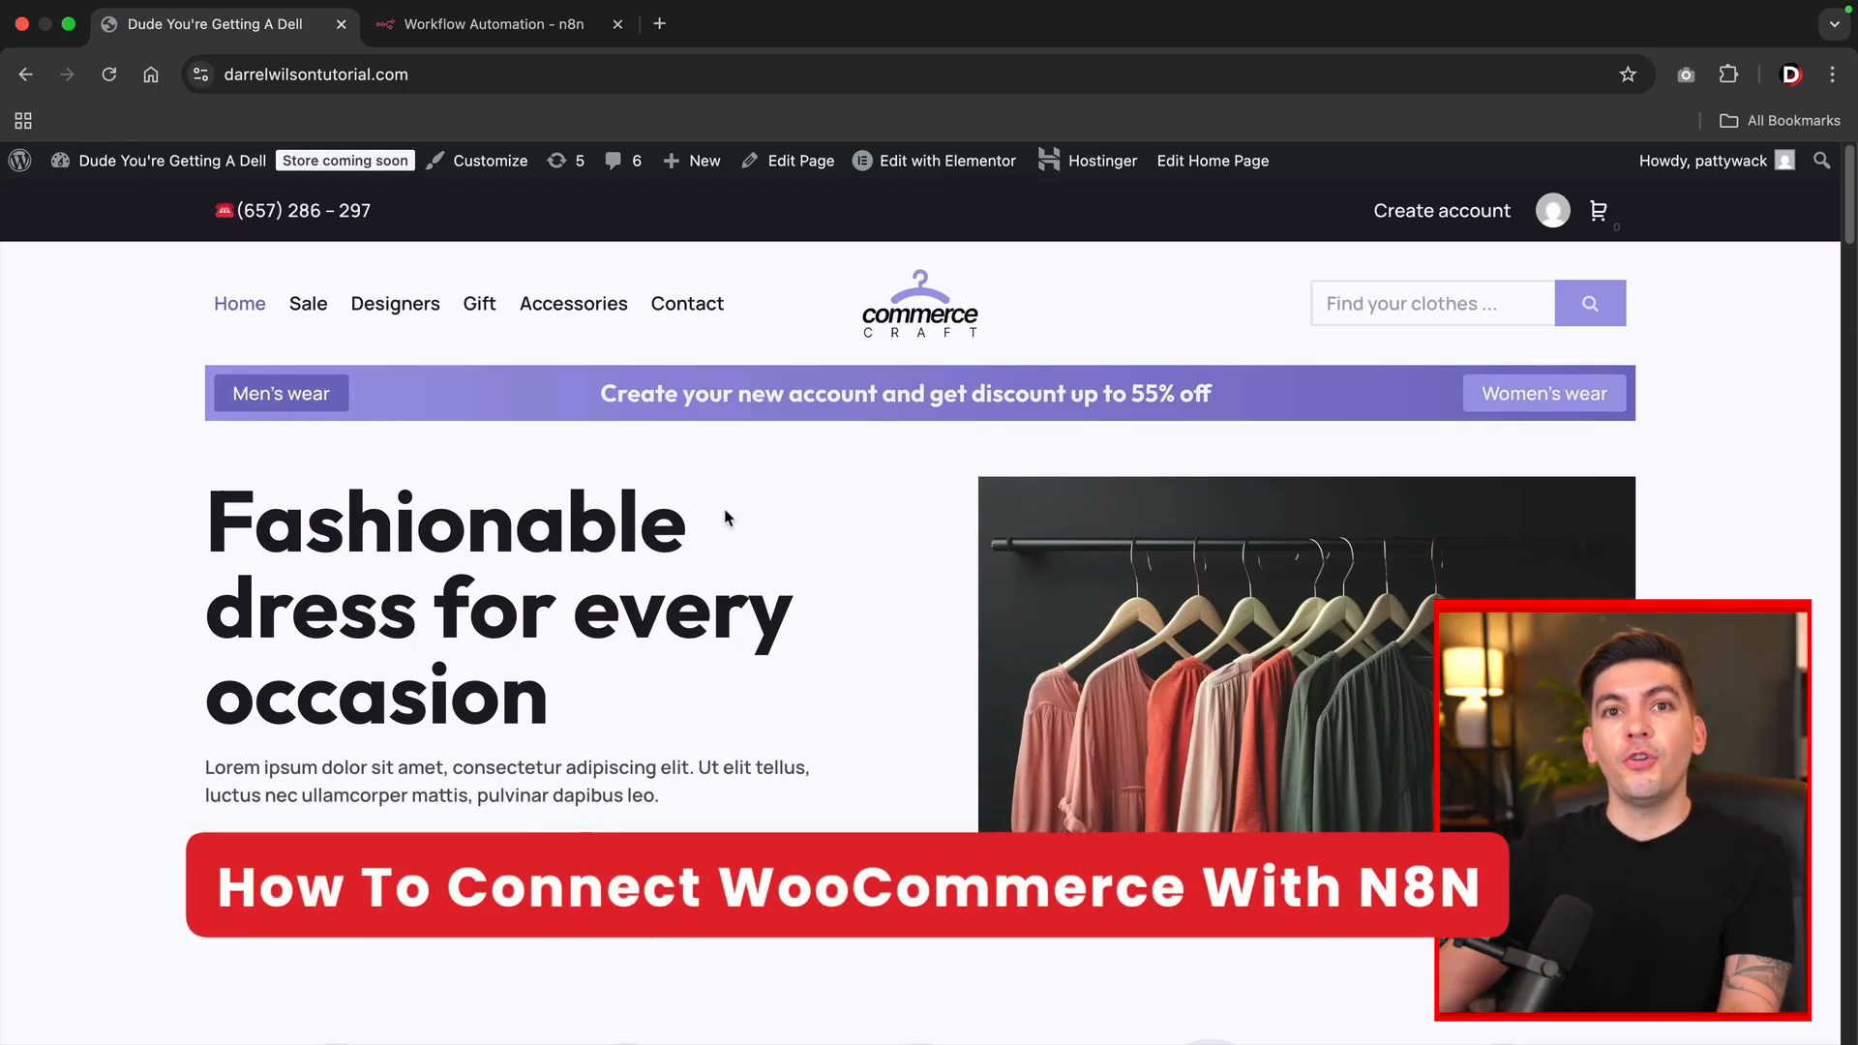
From the WordPress dashboard, reach WooCommerce Settings > Advanced with the REST API keys
{"action": "left_click", "coordinate": [509, 23]}
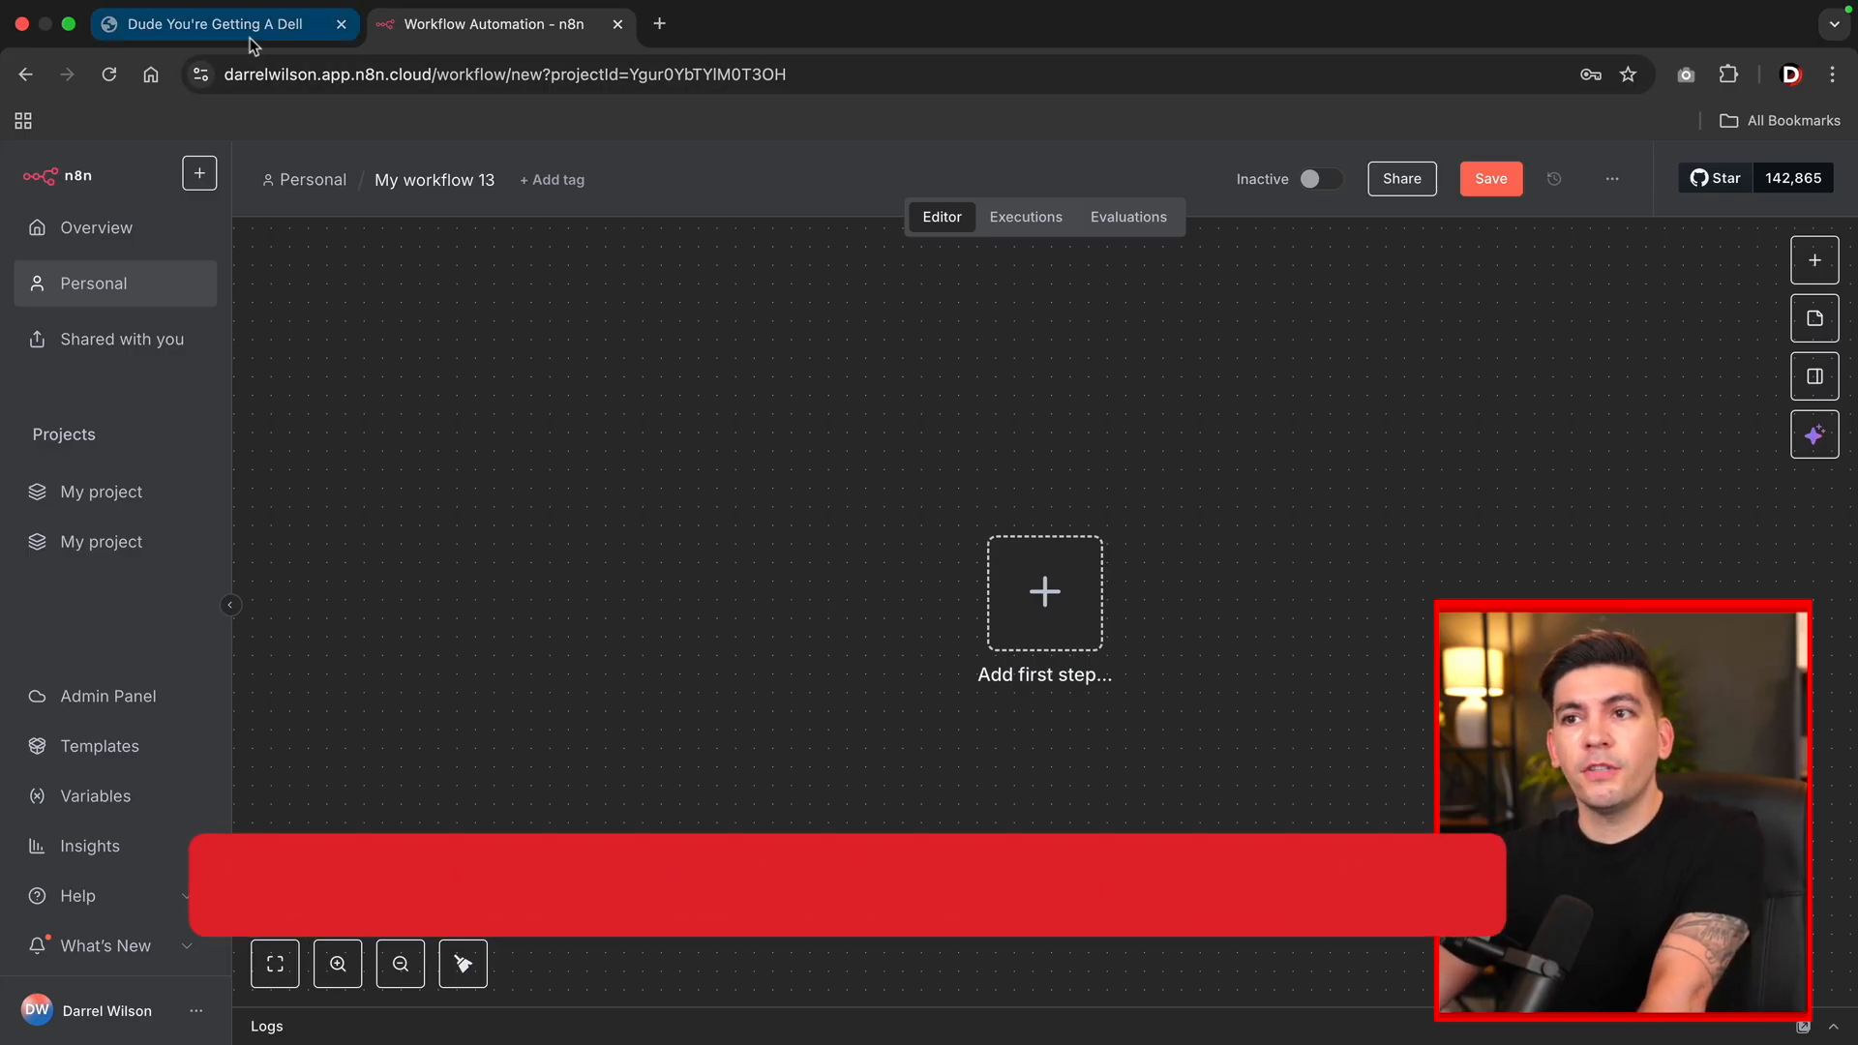
{"action": "left_click", "coordinate": [218, 24]}
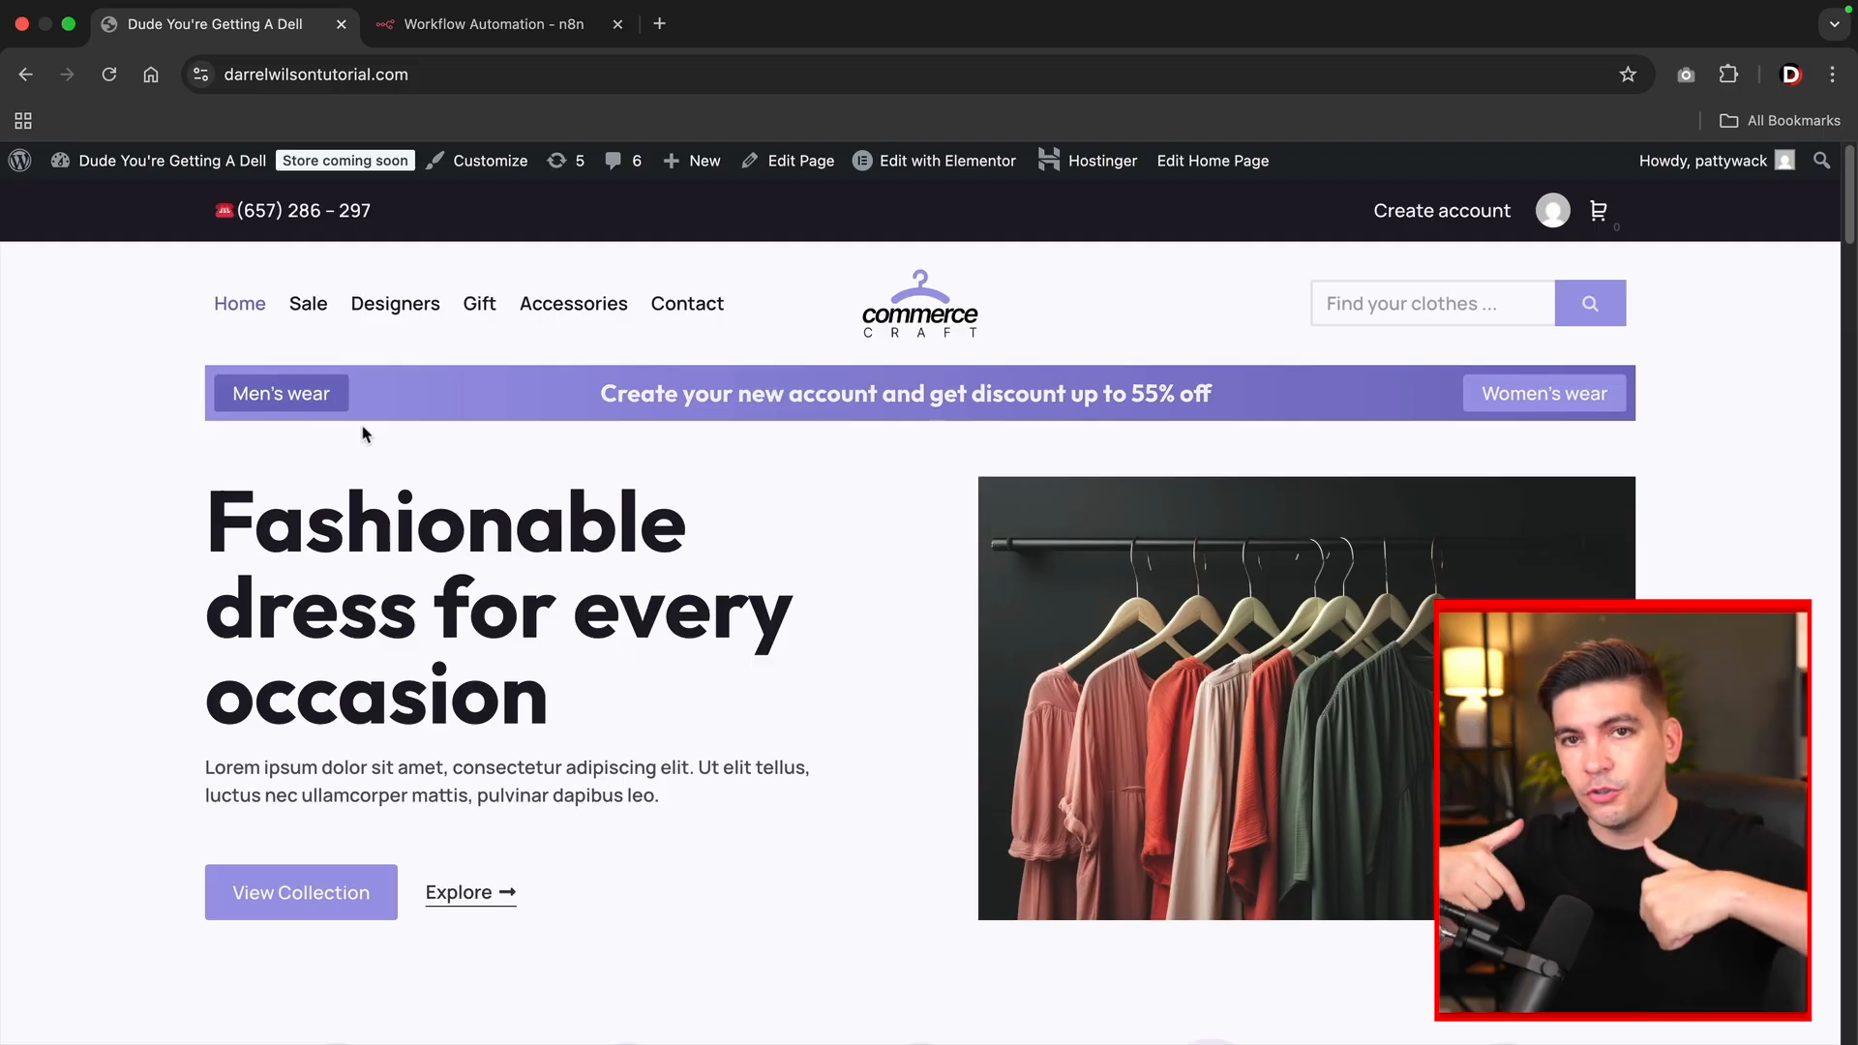
{"action": "mouse_move", "coordinate": [160, 160]}
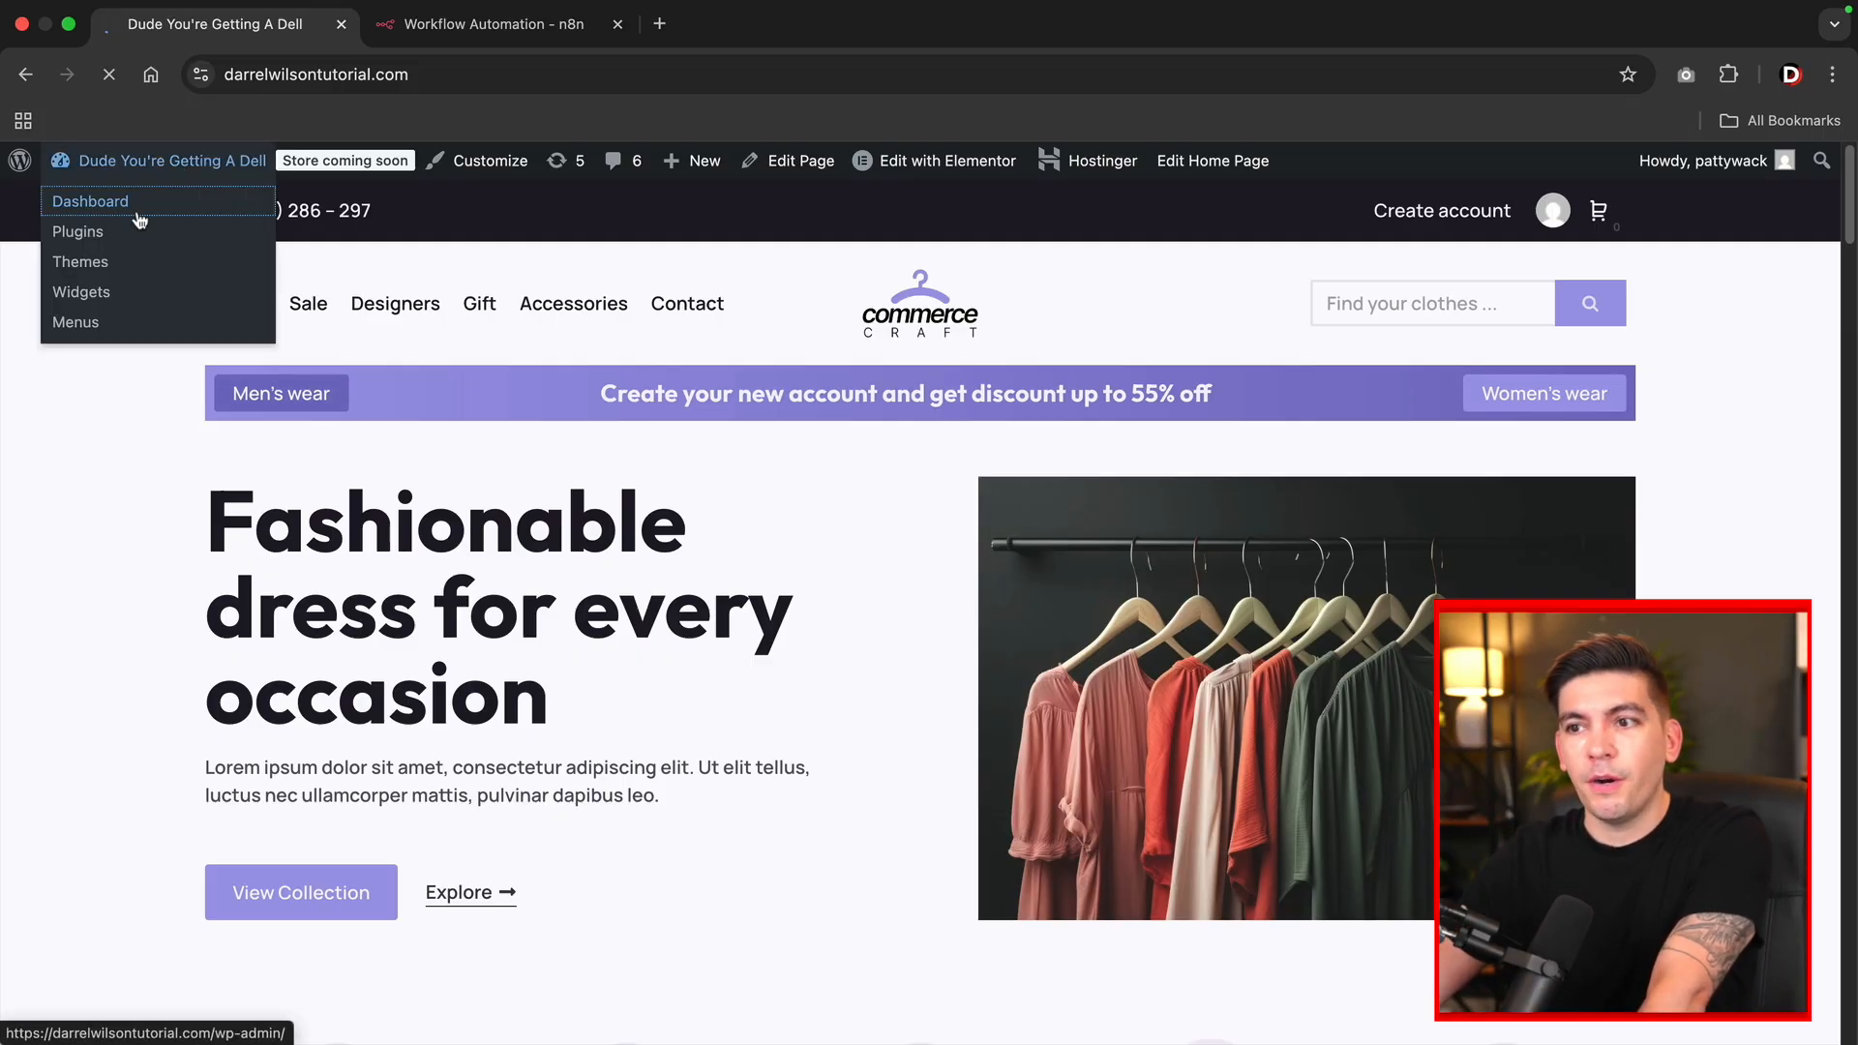
{"action": "left_click", "coordinate": [90, 201]}
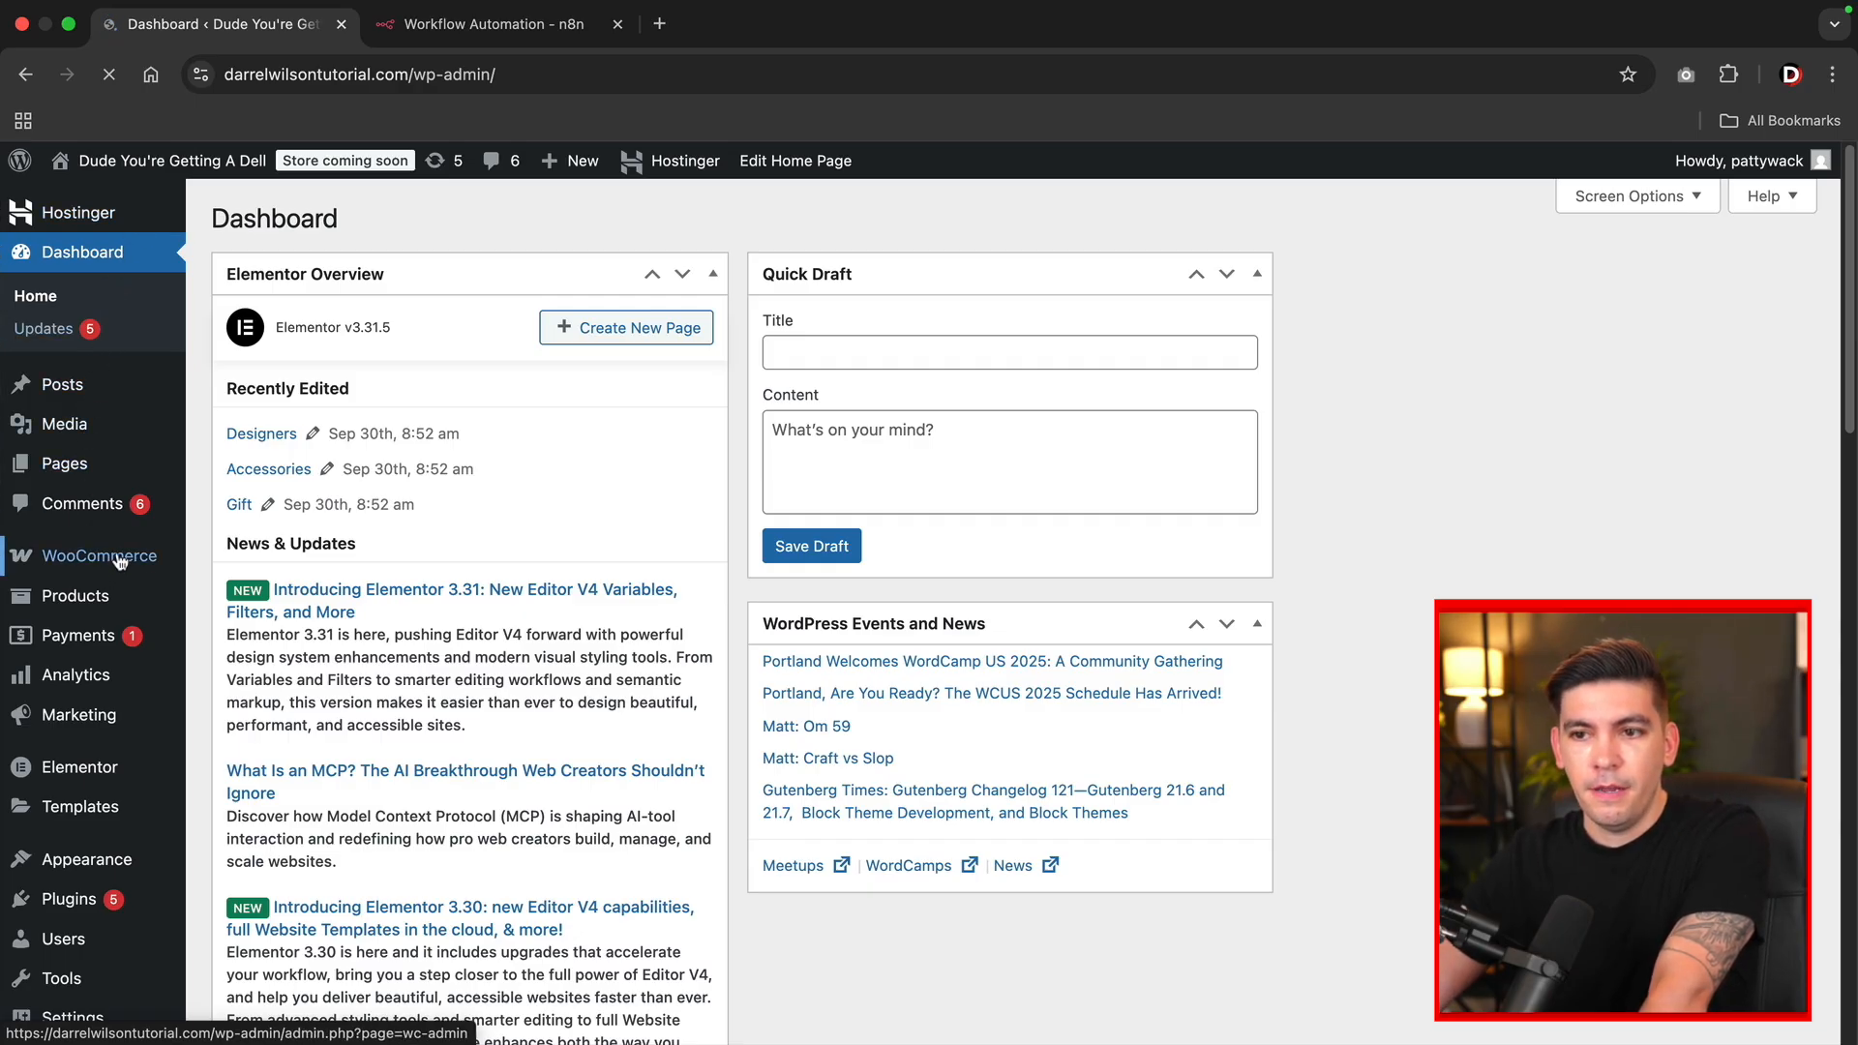
{"action": "mouse_move", "coordinate": [98, 556]}
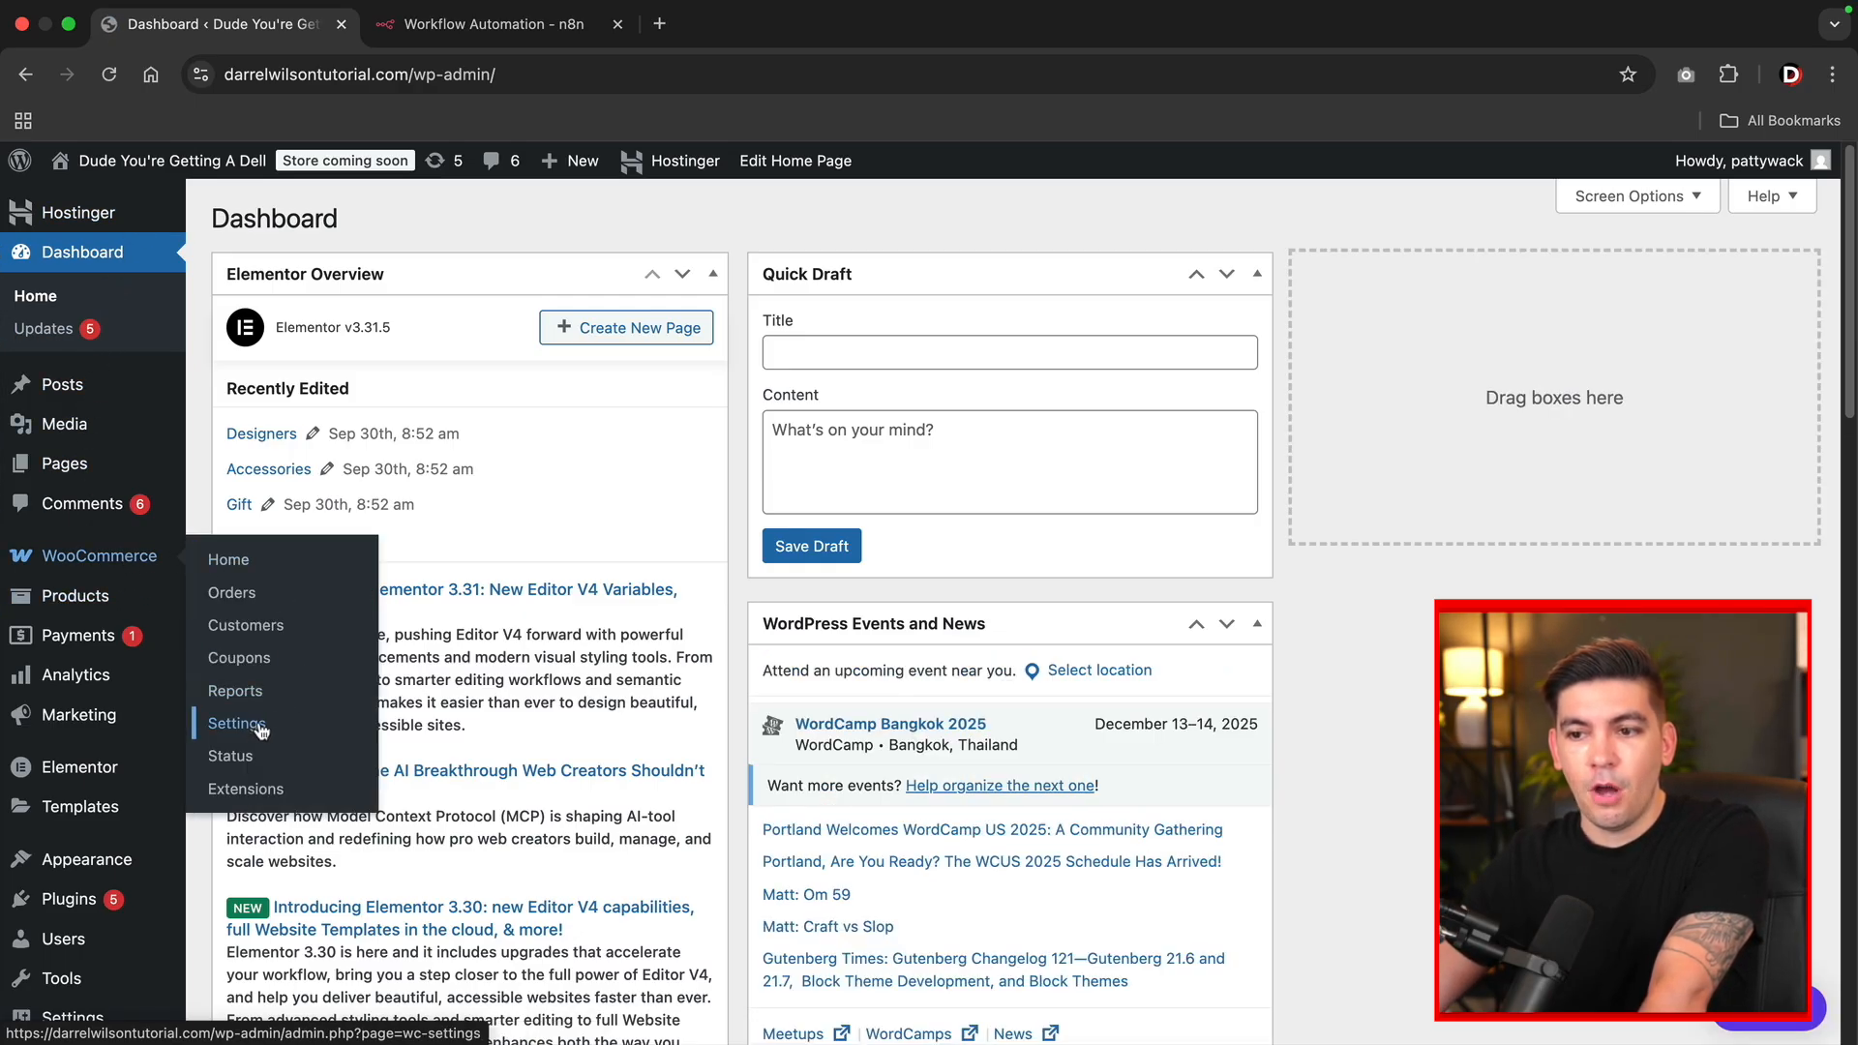
{"action": "left_click", "coordinate": [237, 723]}
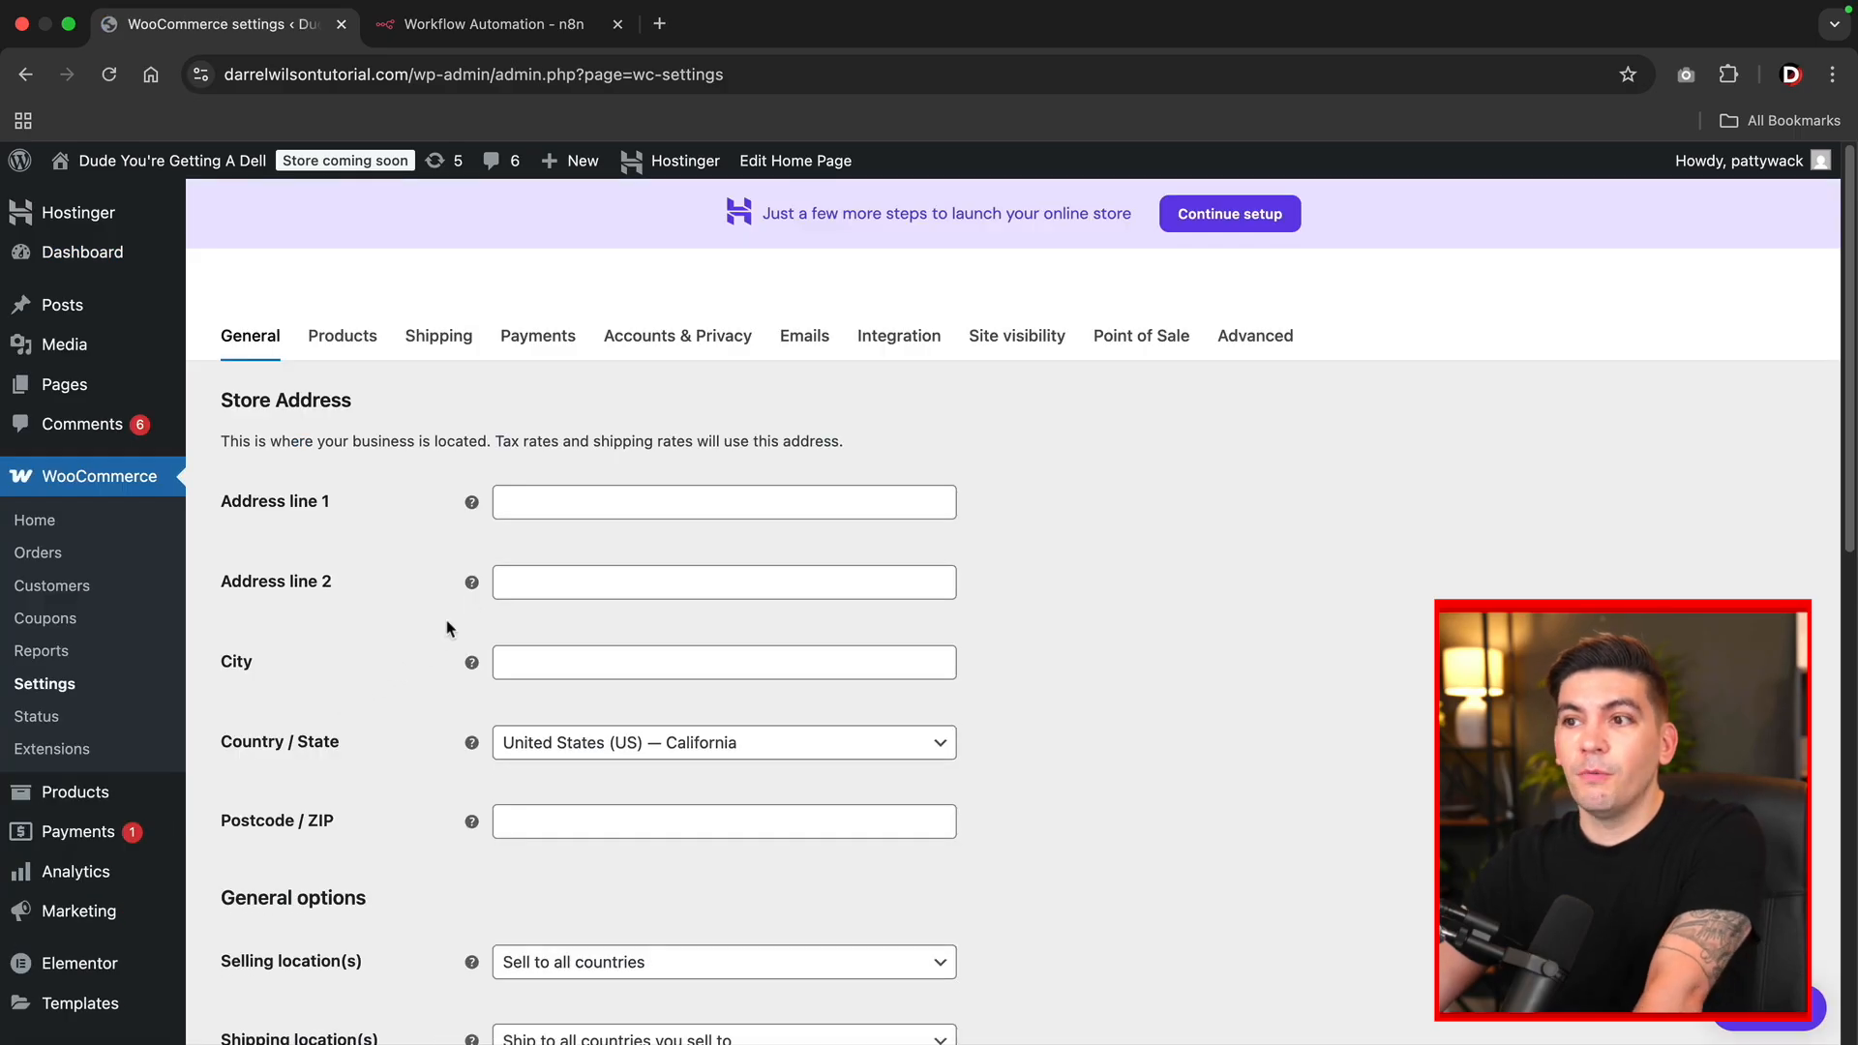
{"action": "left_click", "coordinate": [1271, 335]}
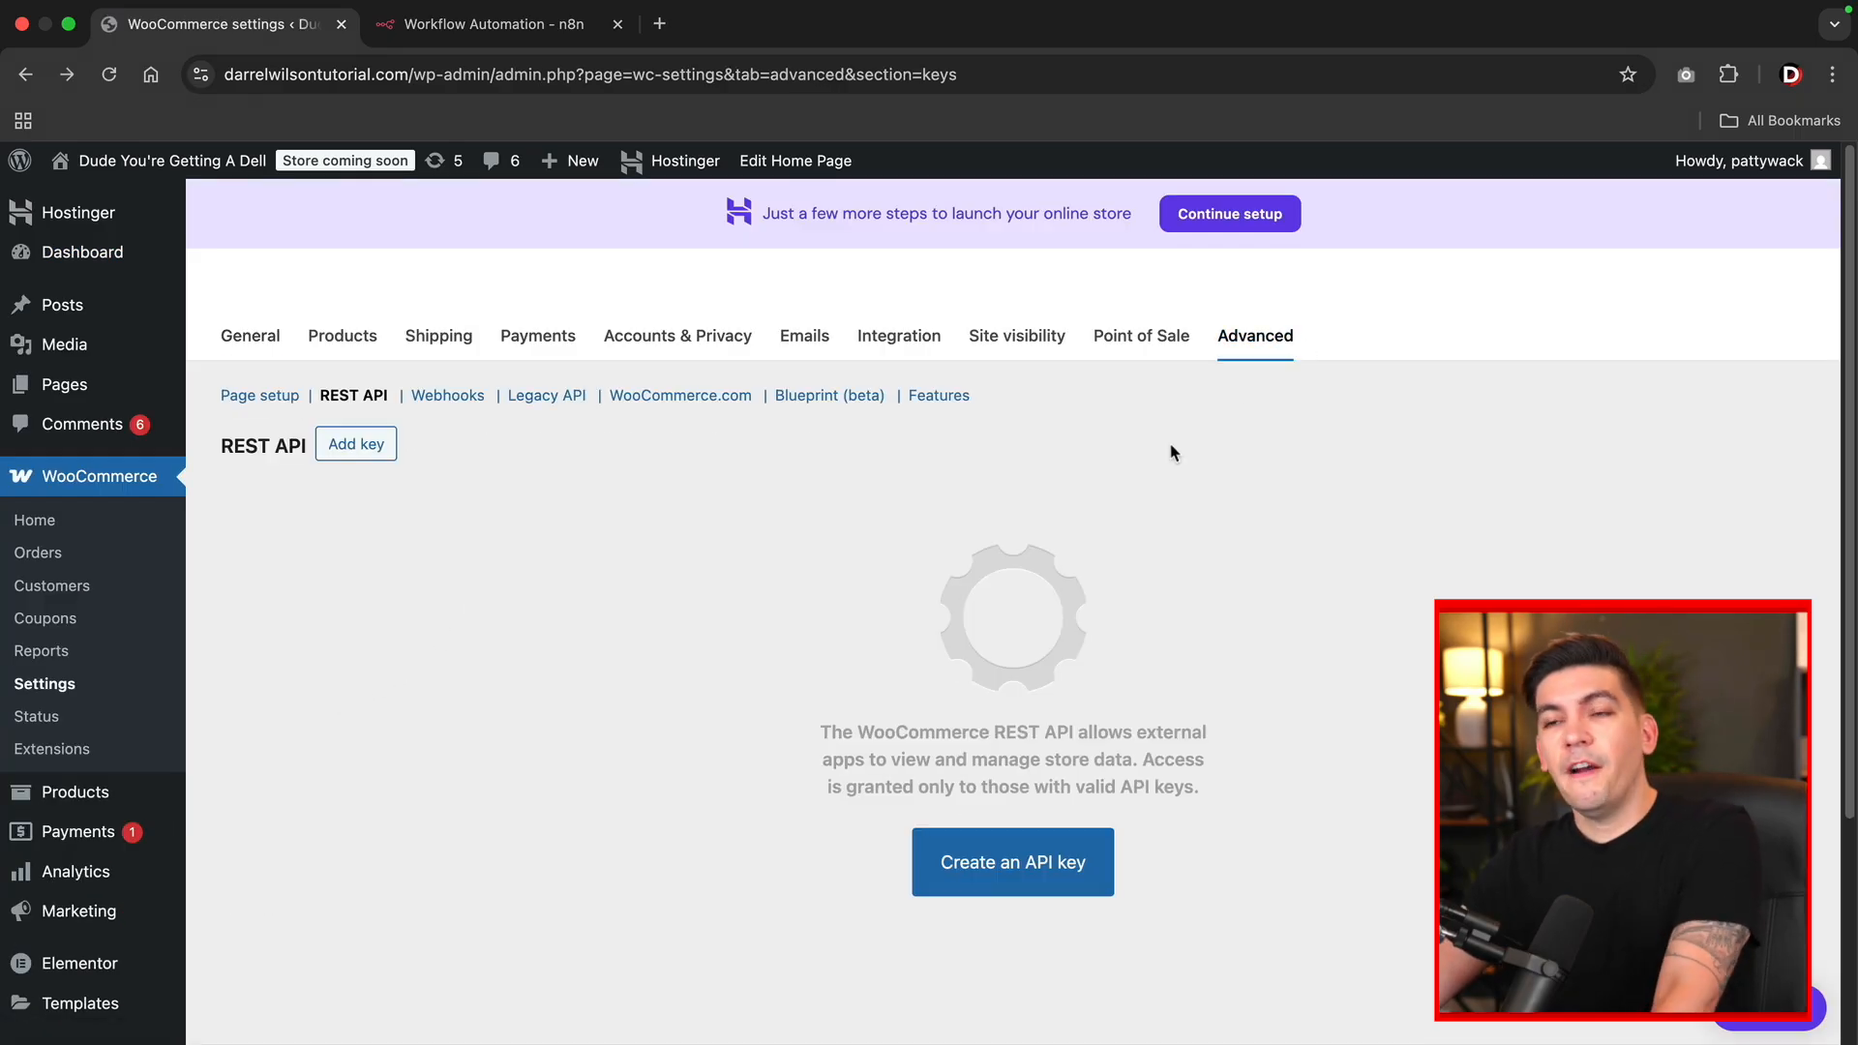
Generate a Read/Write API key named 'N8N automation', then return to n8n
{"action": "left_click", "coordinate": [1012, 861]}
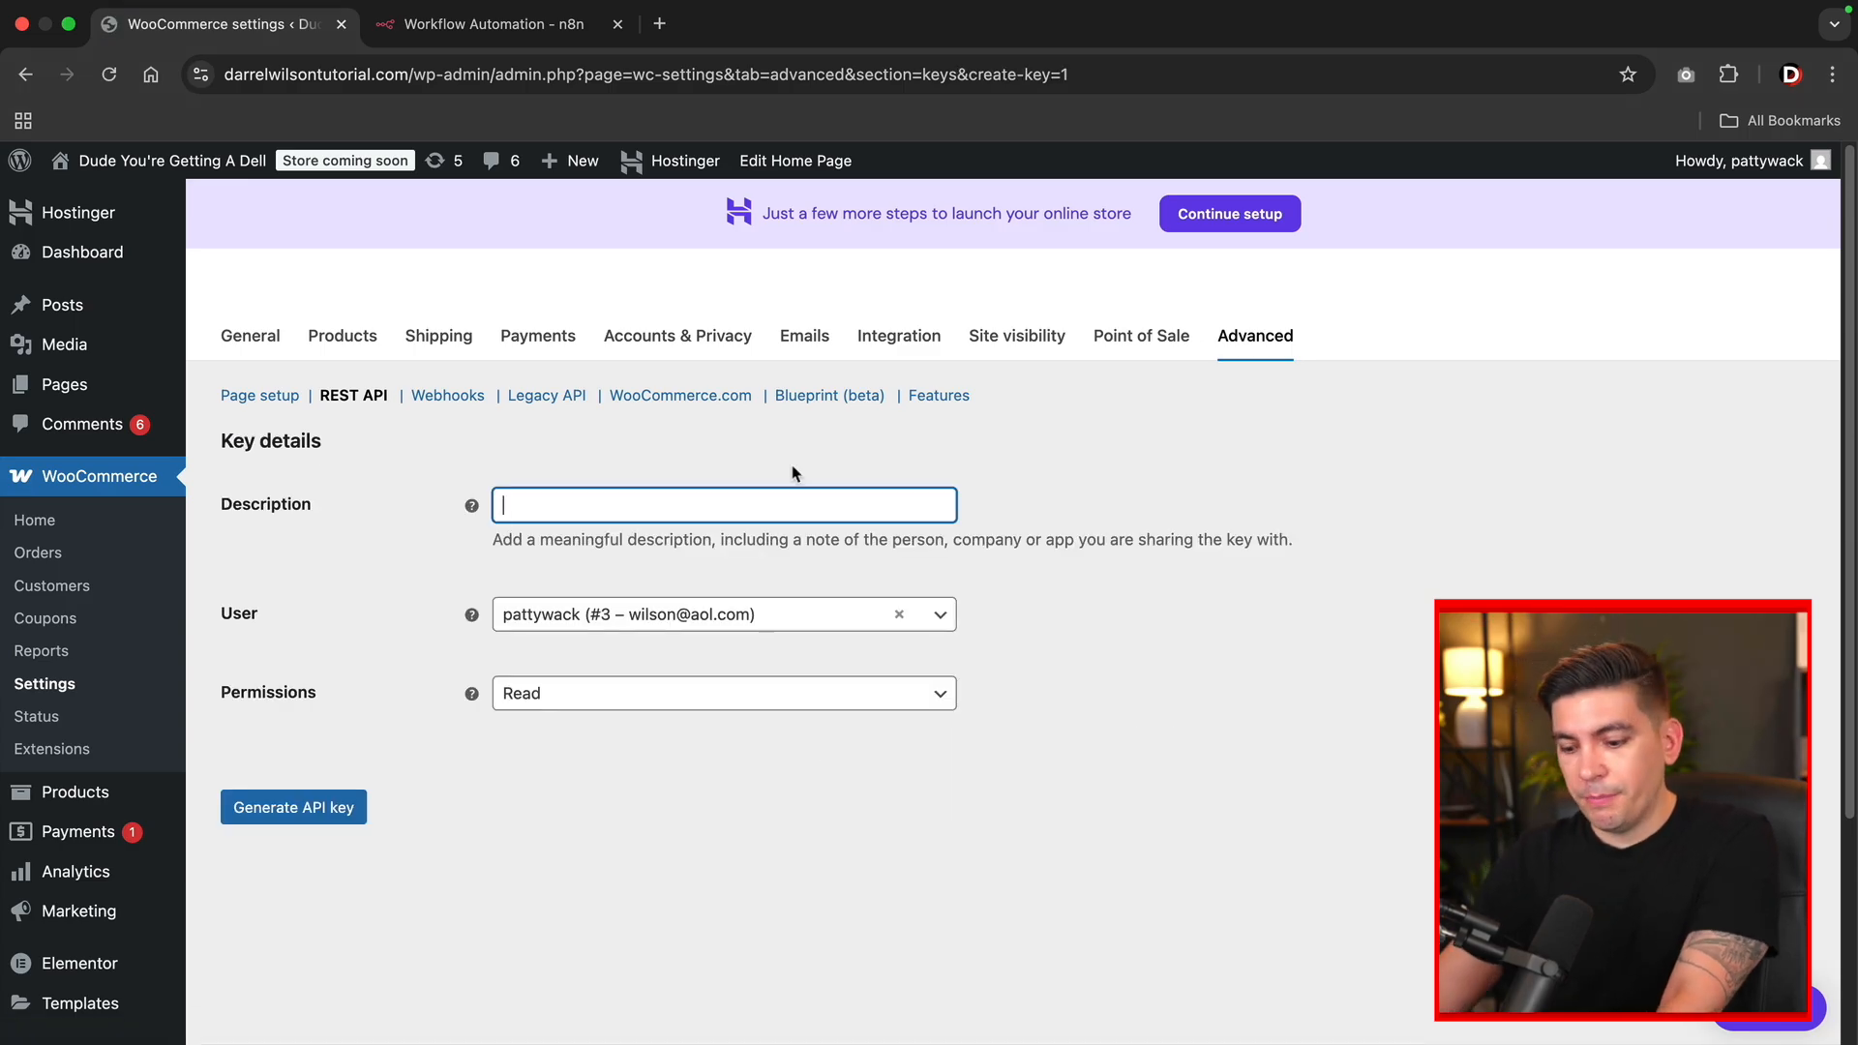
{"action": "type", "text": "N8N au"}
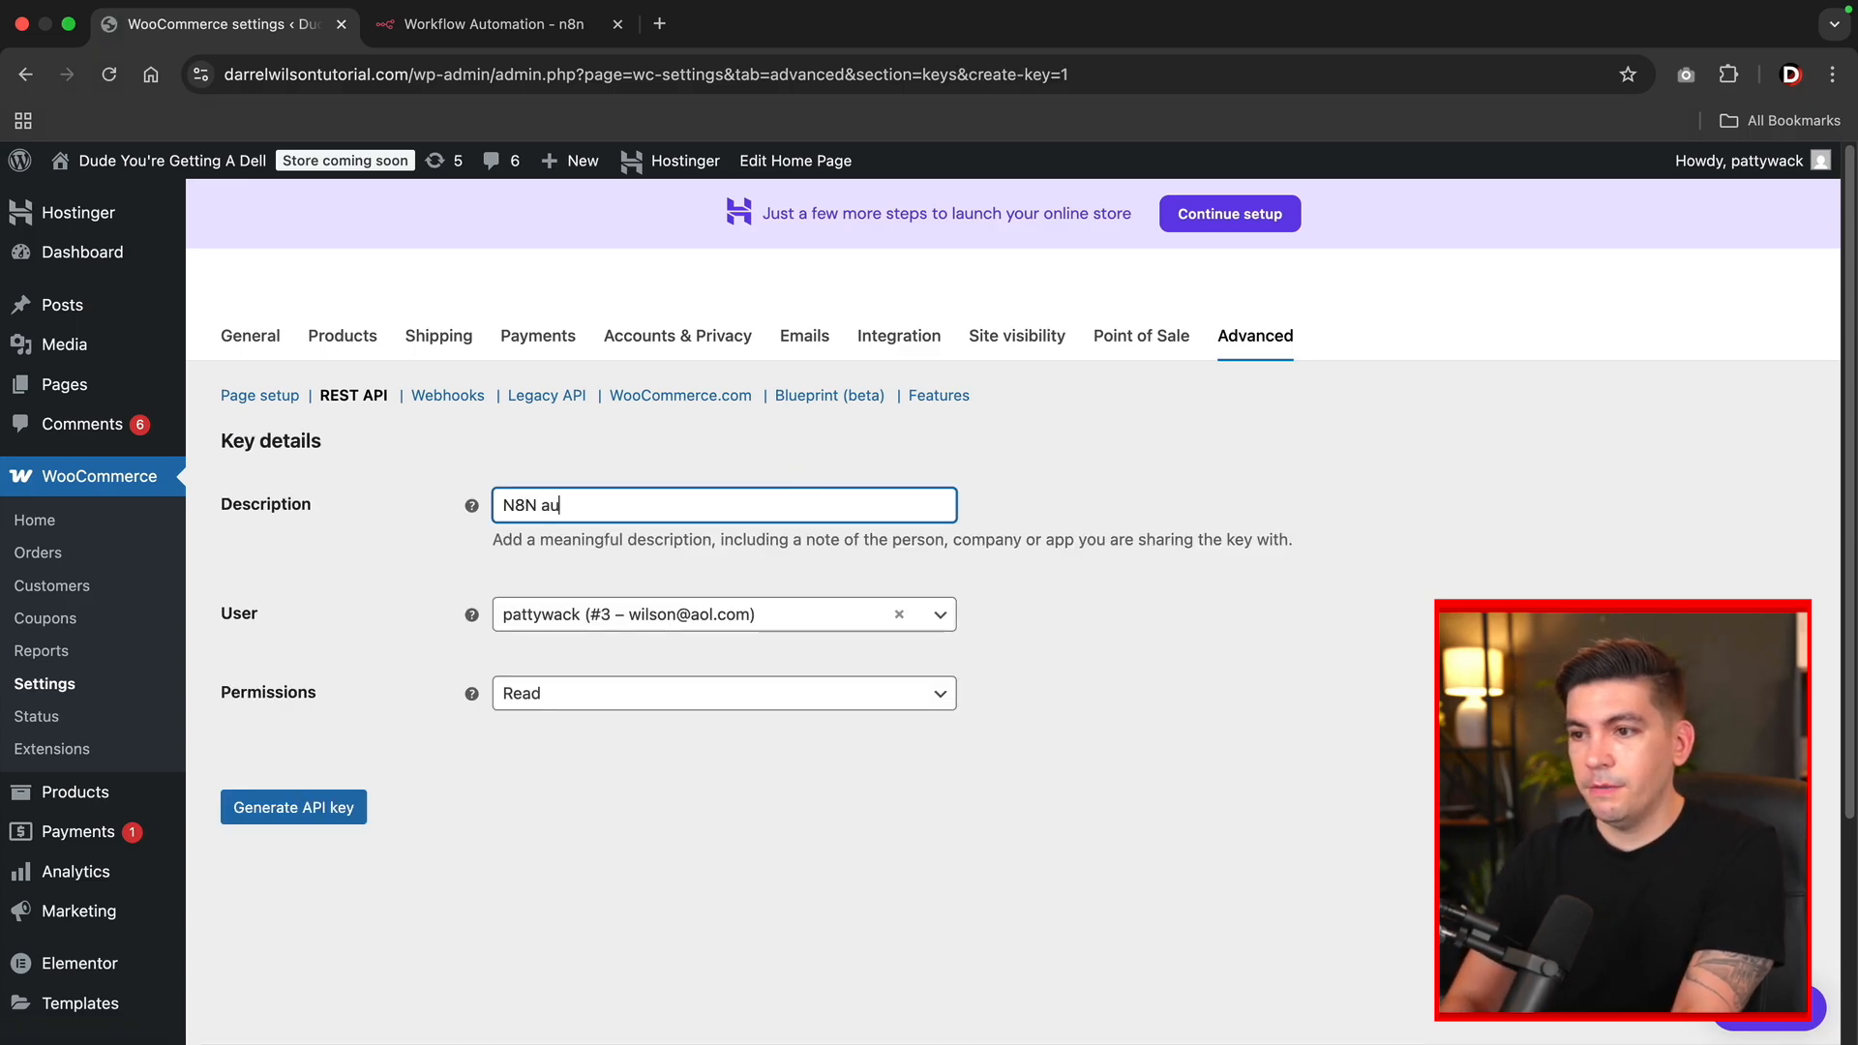
{"action": "type", "text": "tomation"}
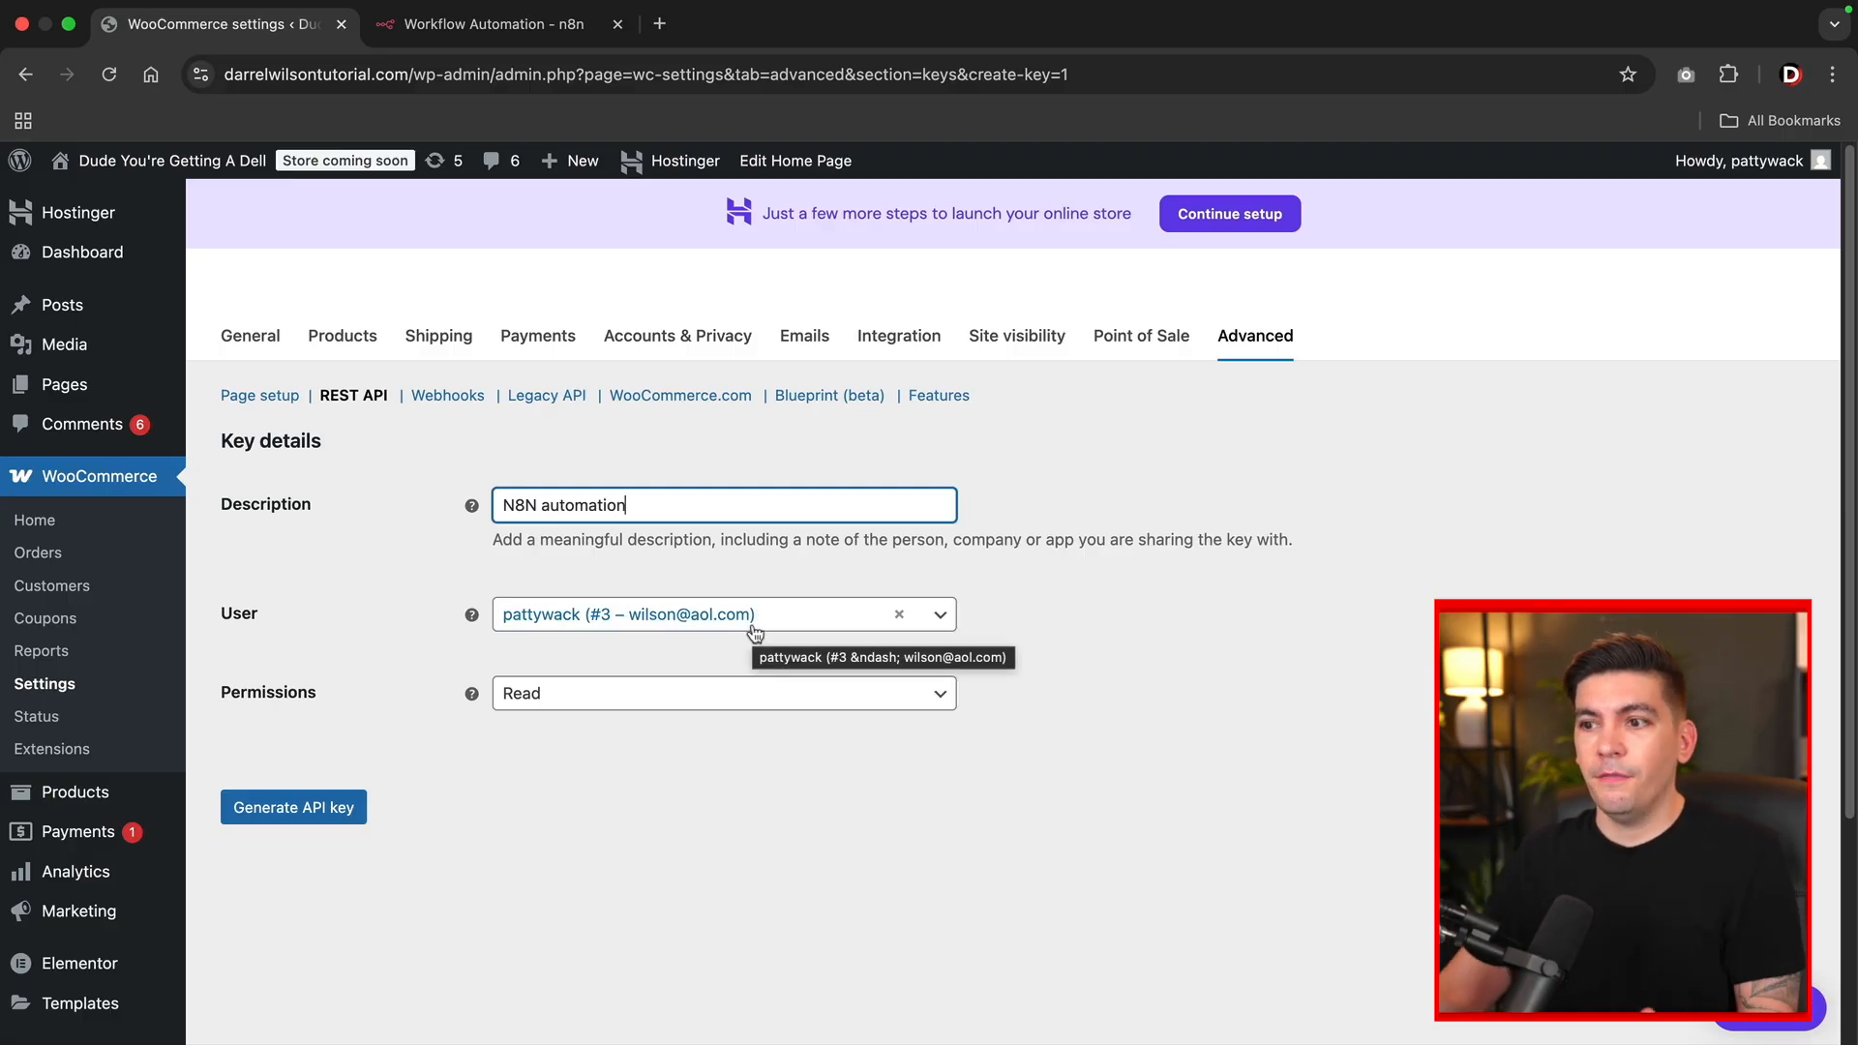
{"action": "left_click", "coordinate": [638, 696]}
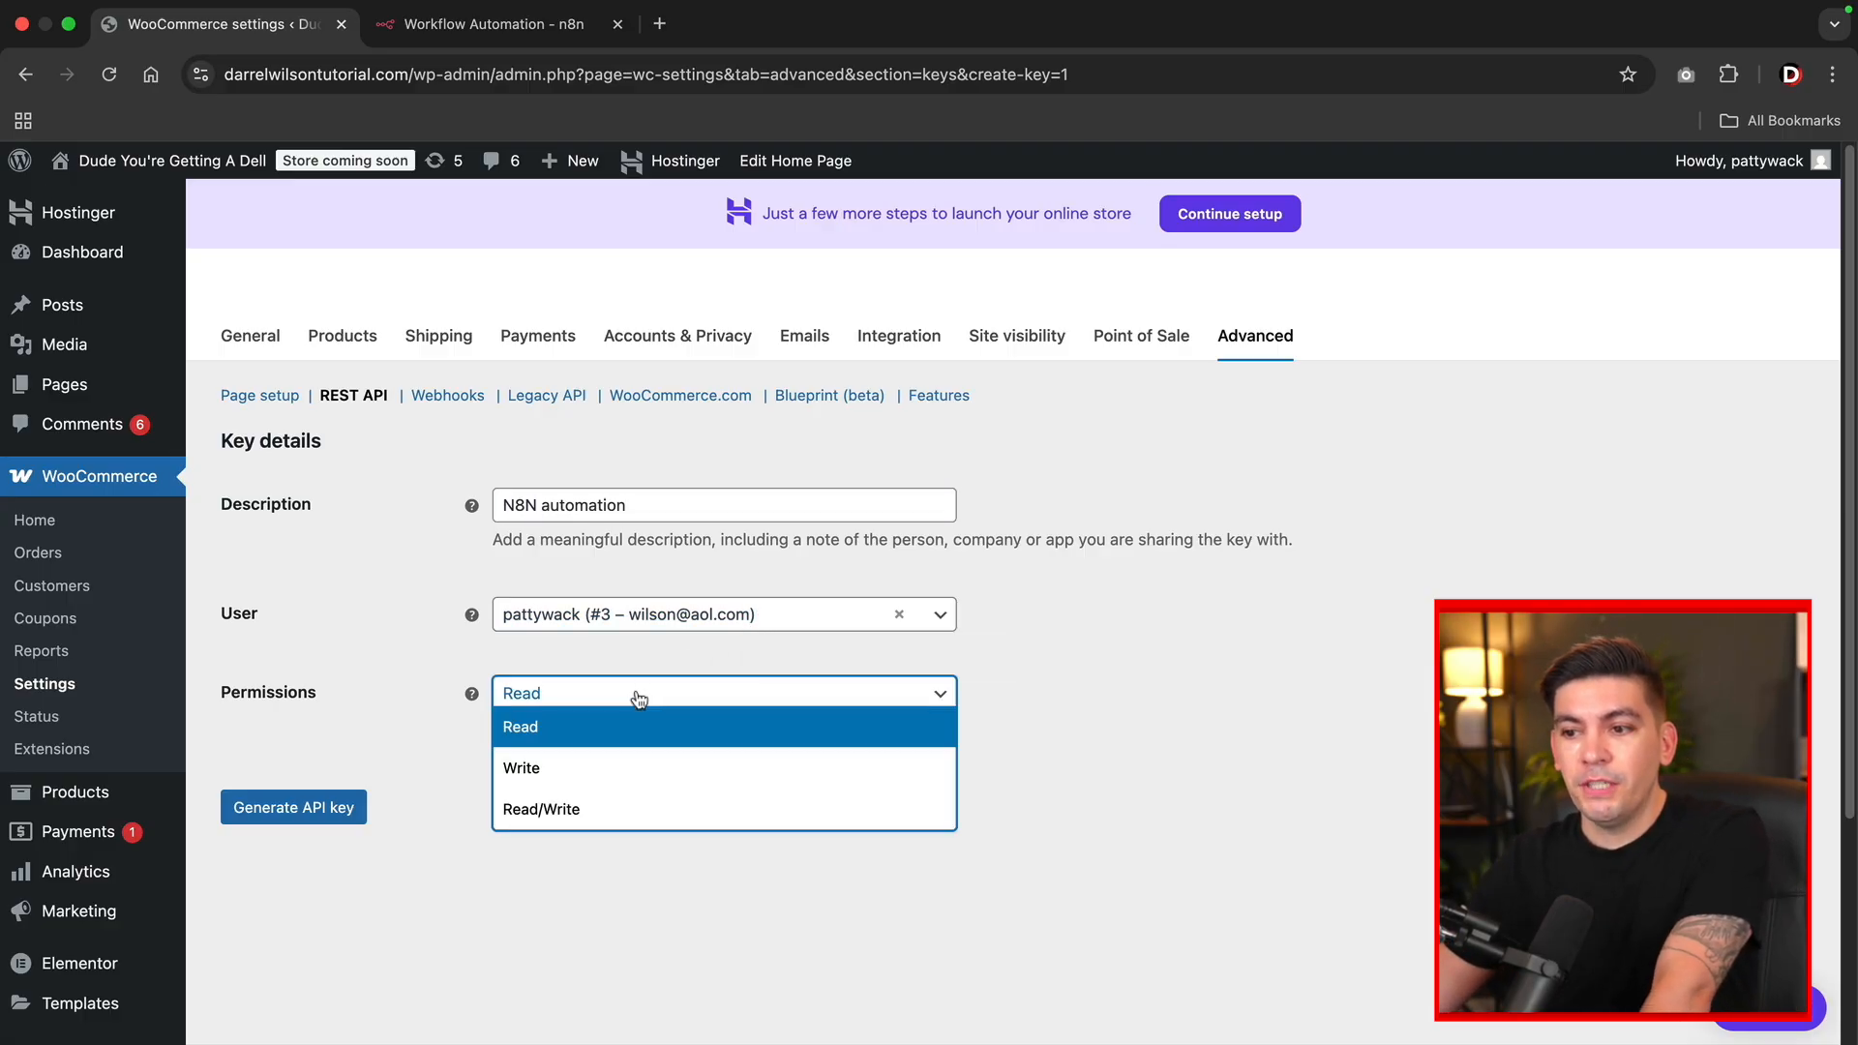
{"action": "left_click", "coordinate": [576, 808]}
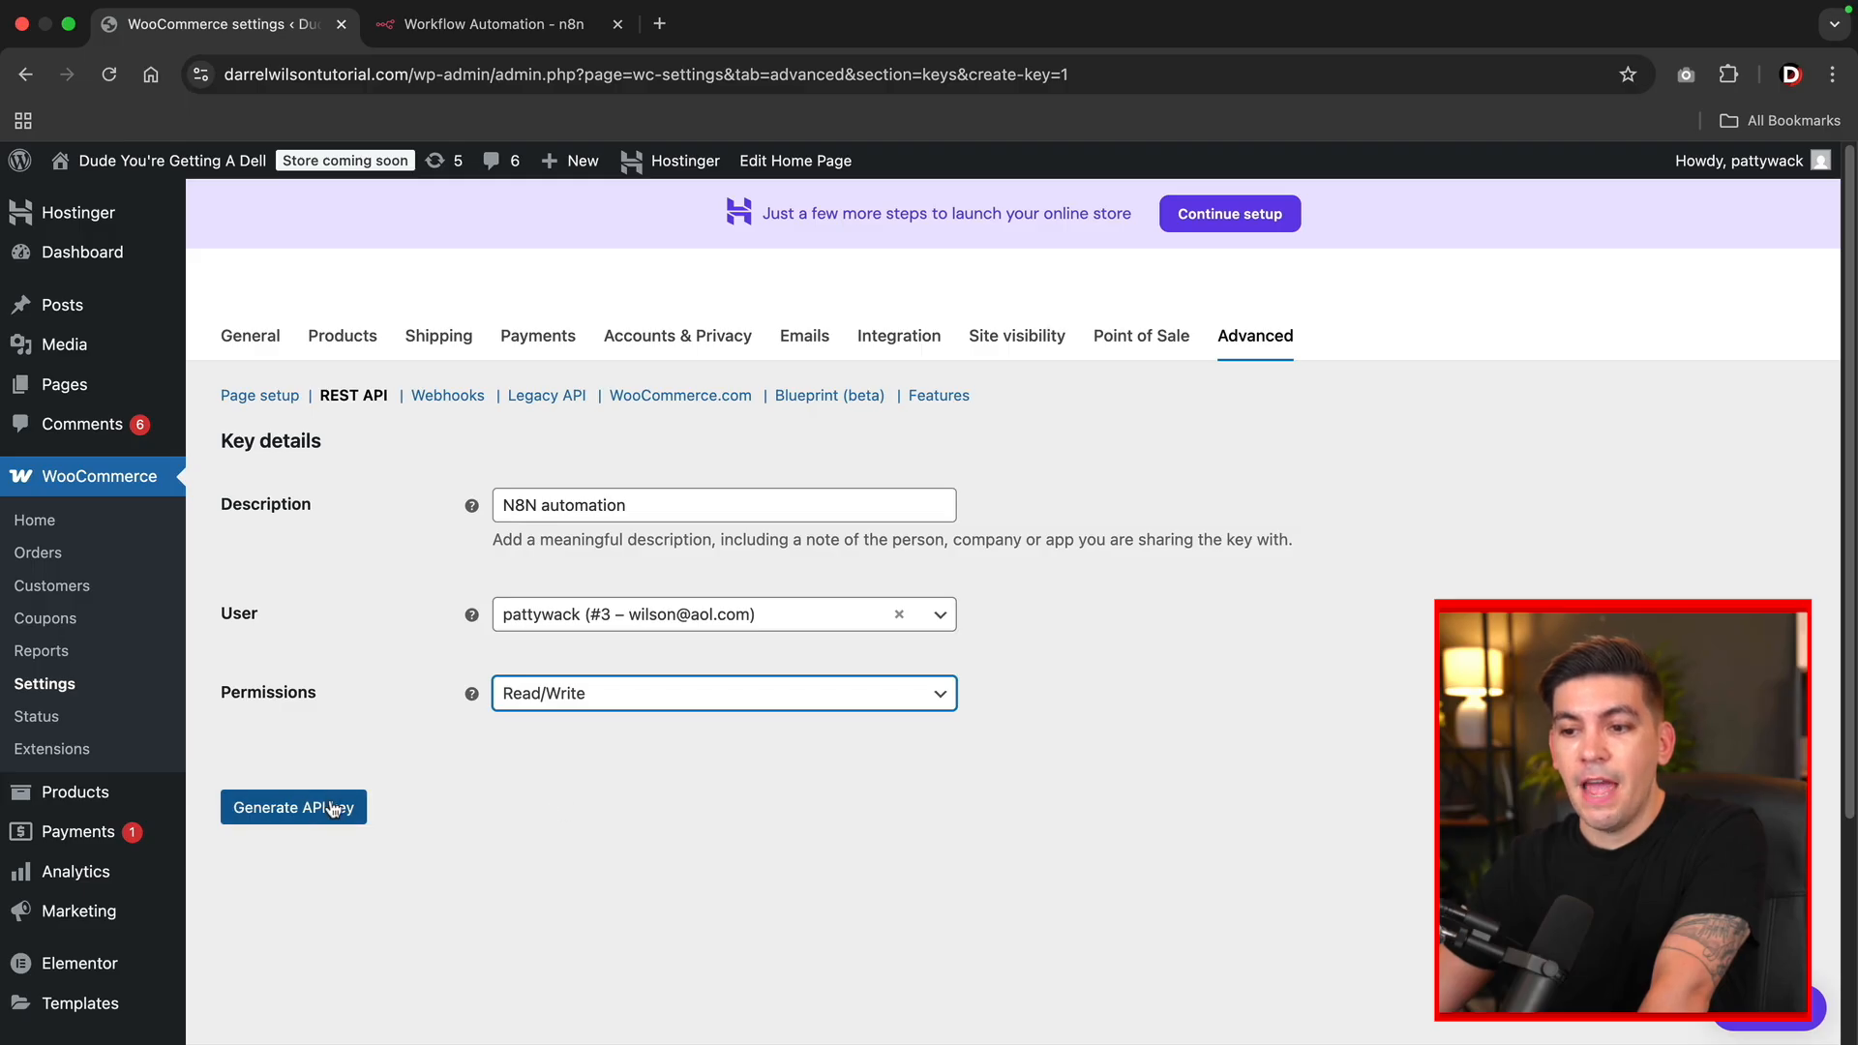
{"action": "left_click", "coordinate": [295, 811]}
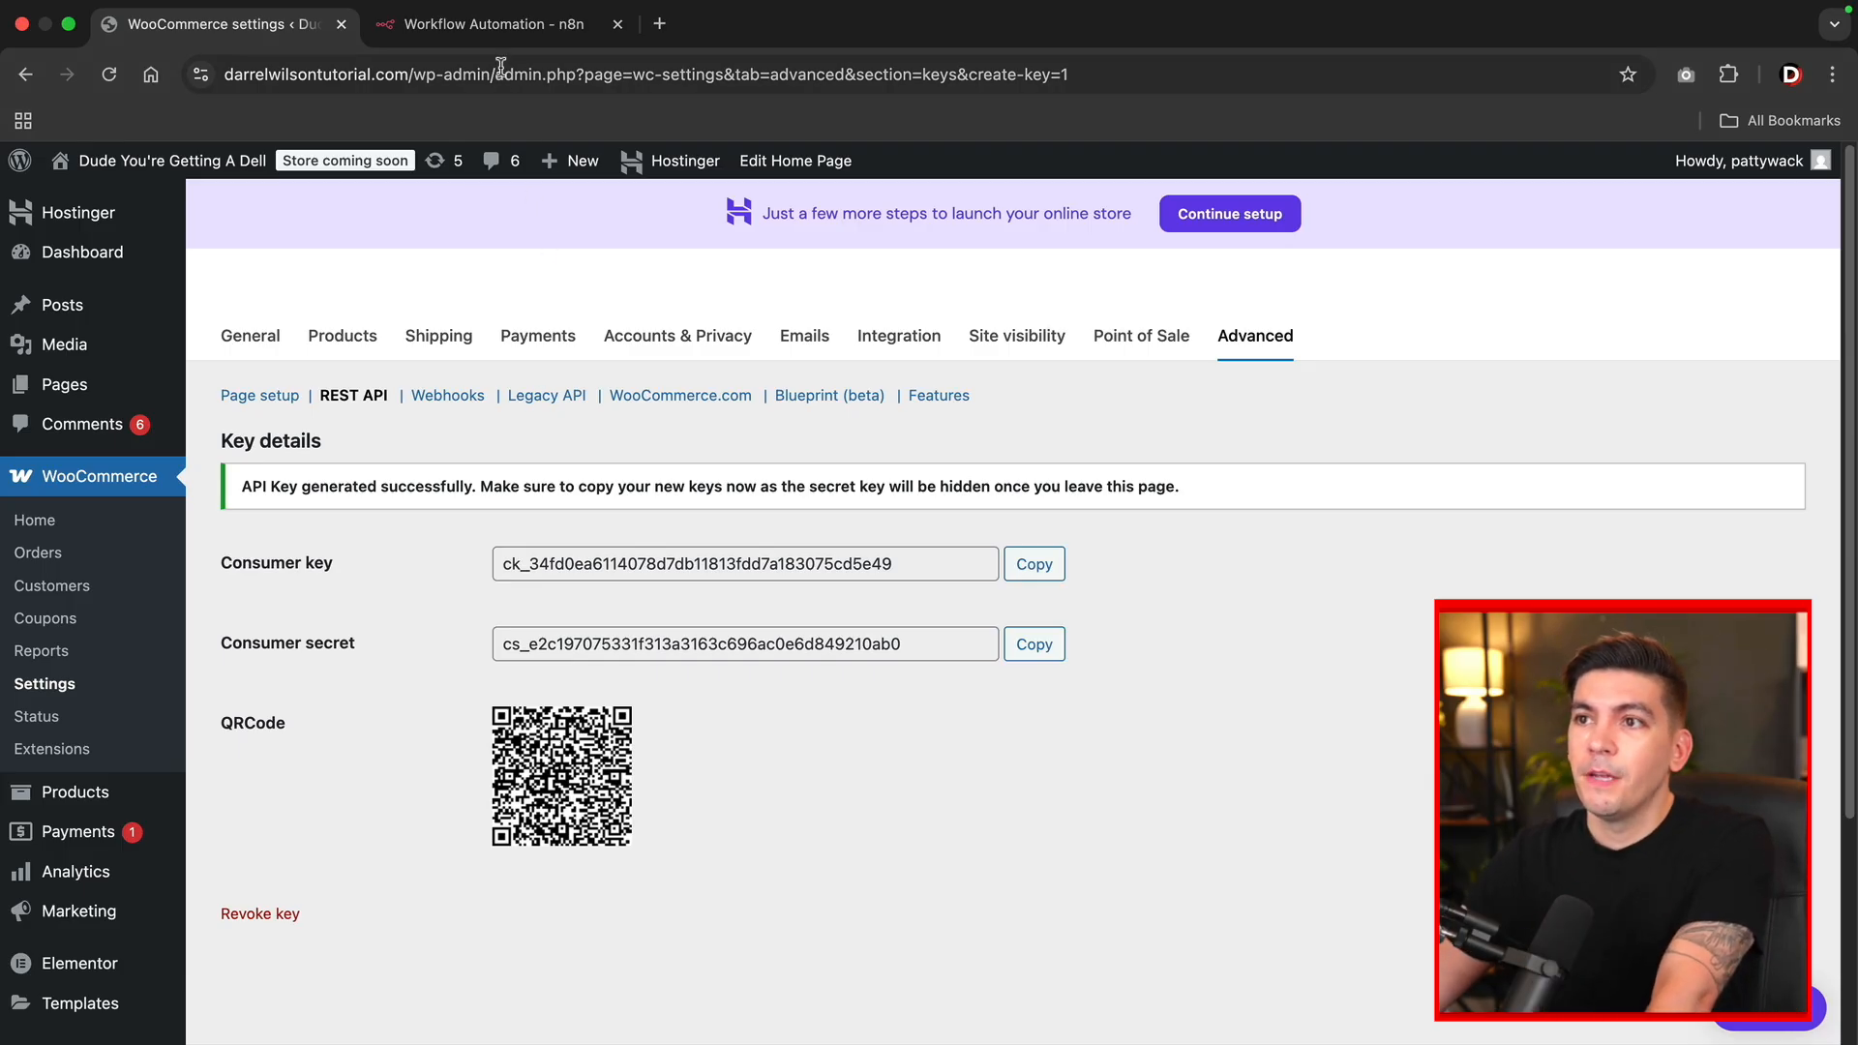
{"action": "left_click", "coordinate": [493, 23]}
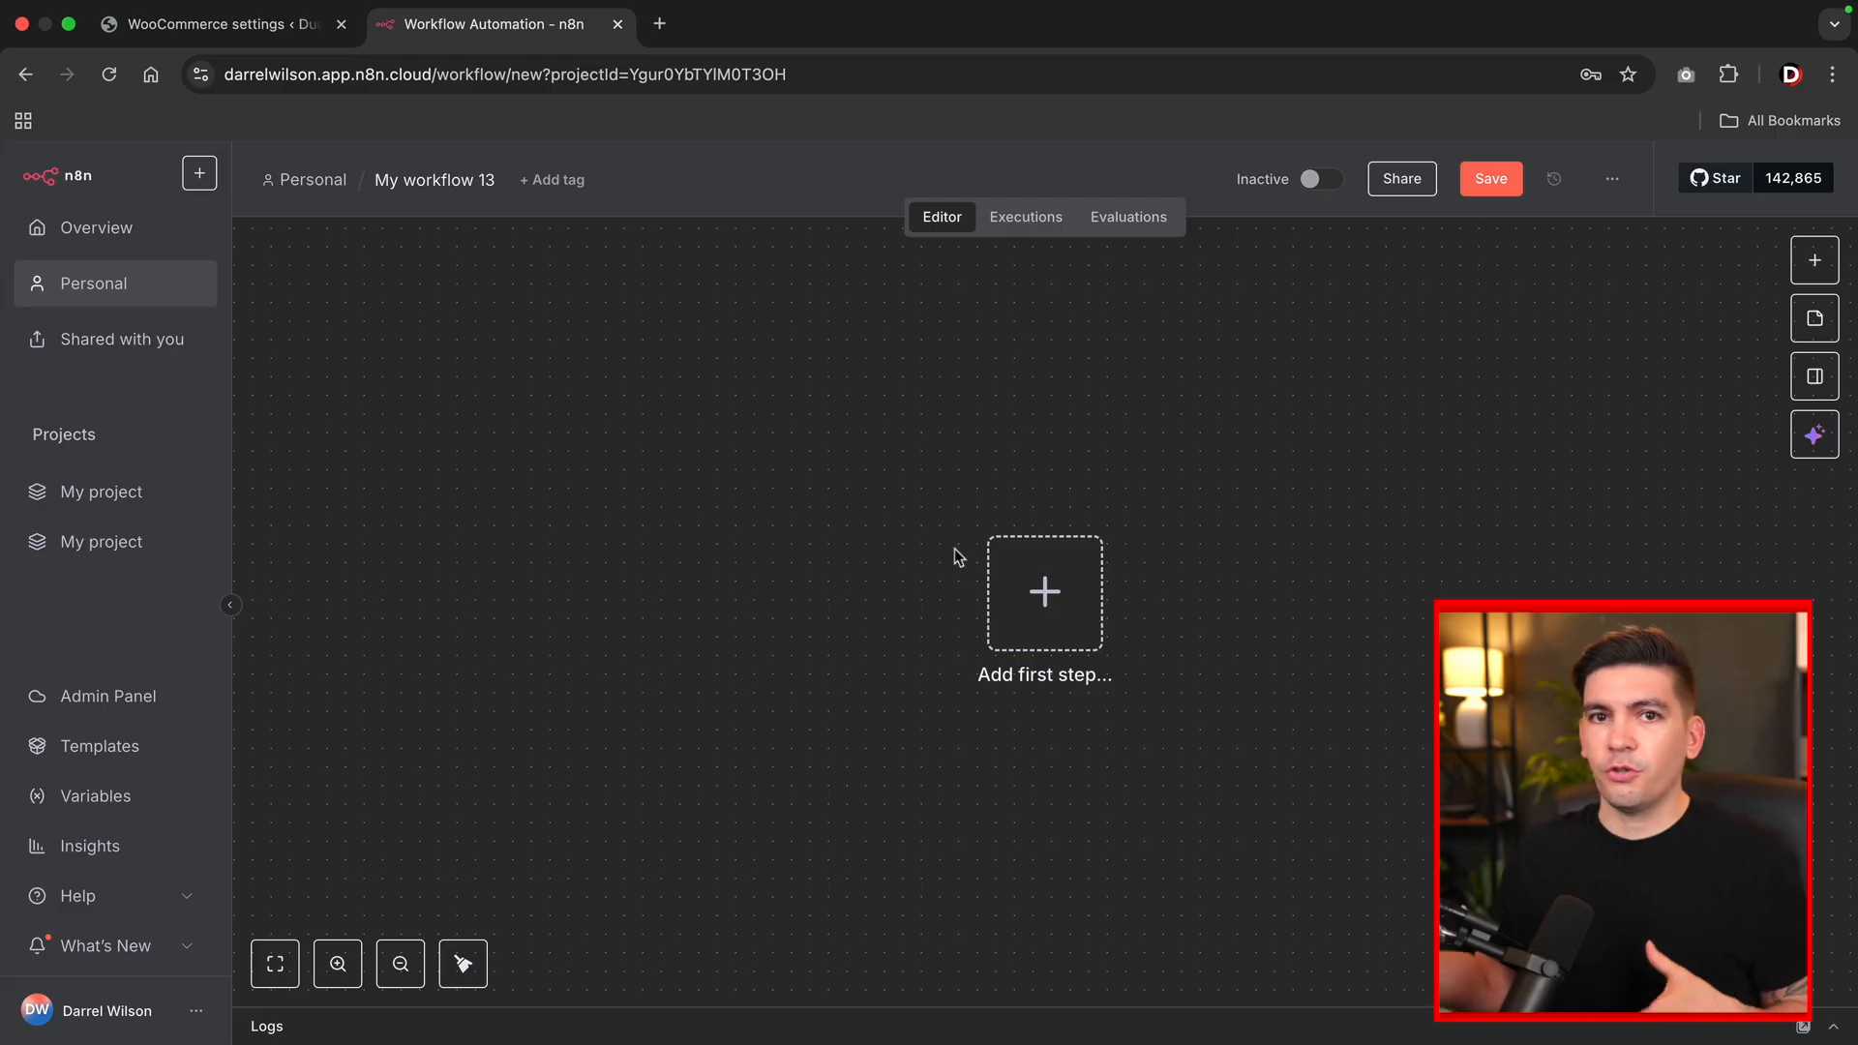
Add a WooCommerce 'On product created' trigger and begin a new WooCommerce credential
{"action": "left_click", "coordinate": [1082, 589]}
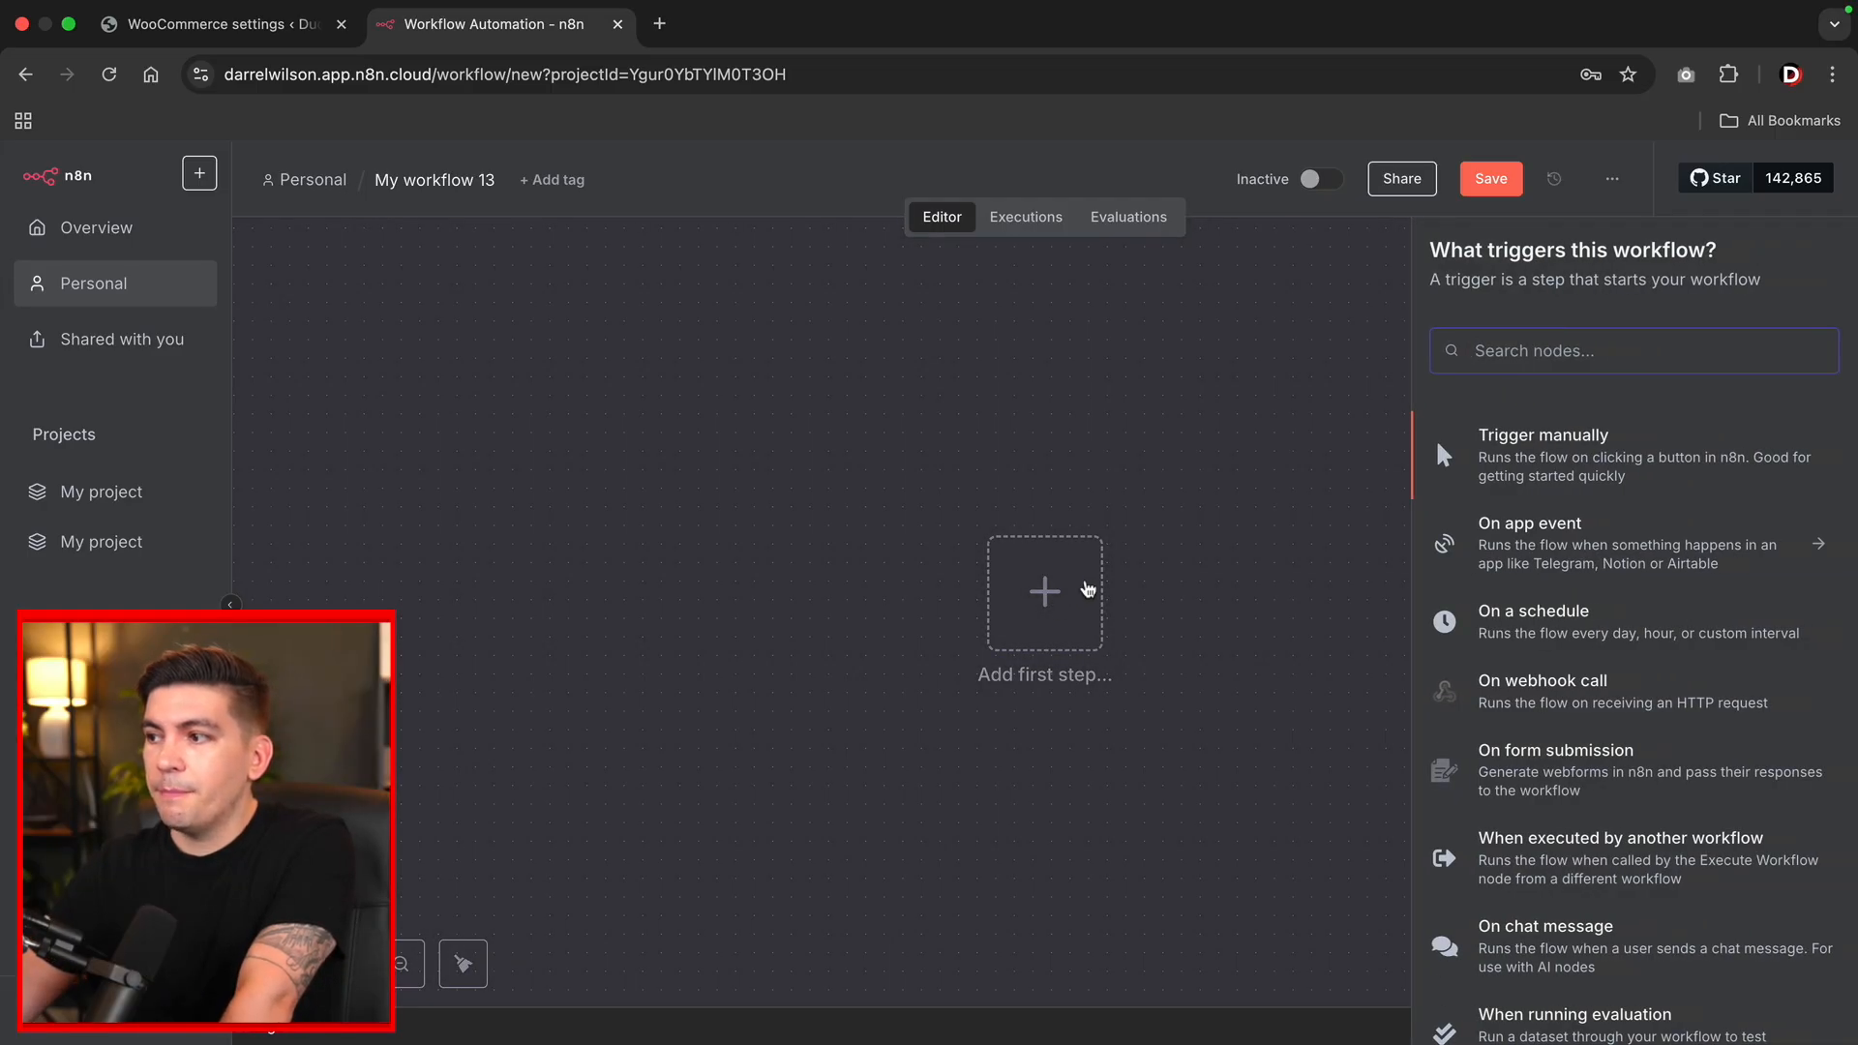
{"action": "type", "text": "woocomm"}
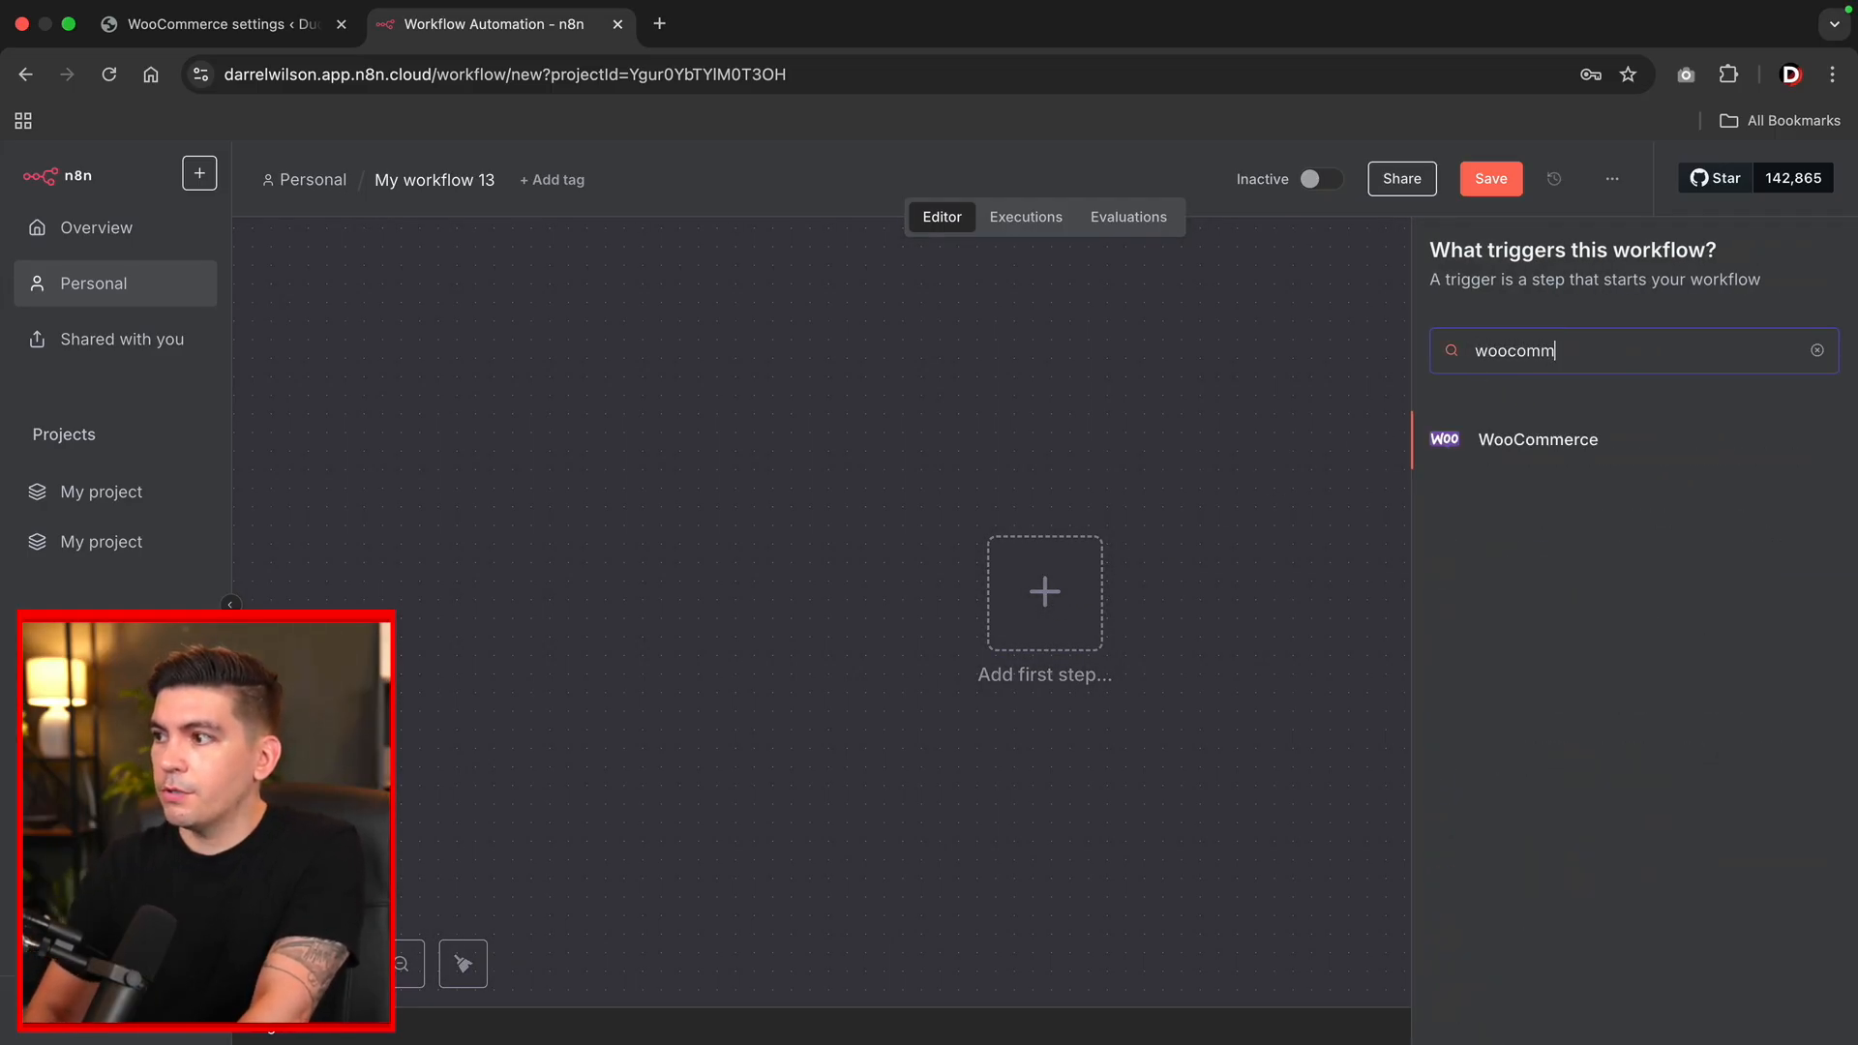
{"action": "left_click", "coordinate": [1538, 438]}
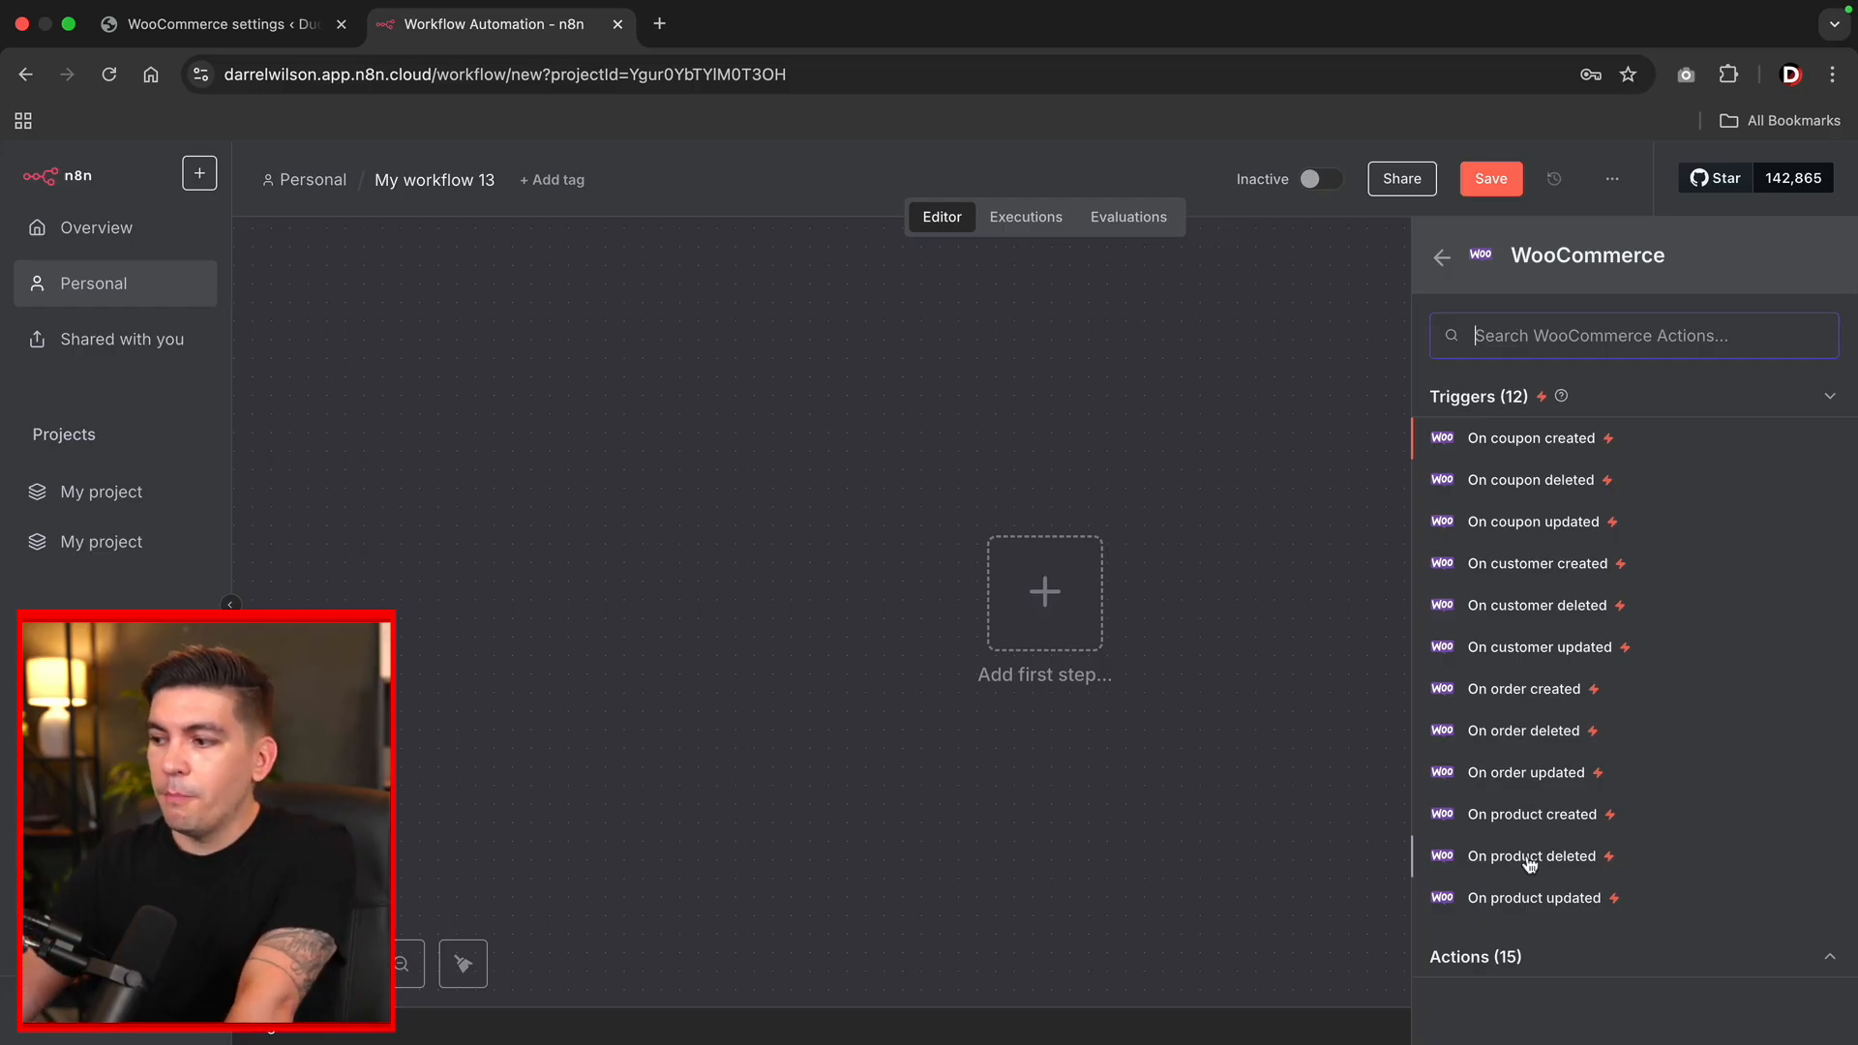
{"action": "left_click", "coordinate": [1534, 815]}
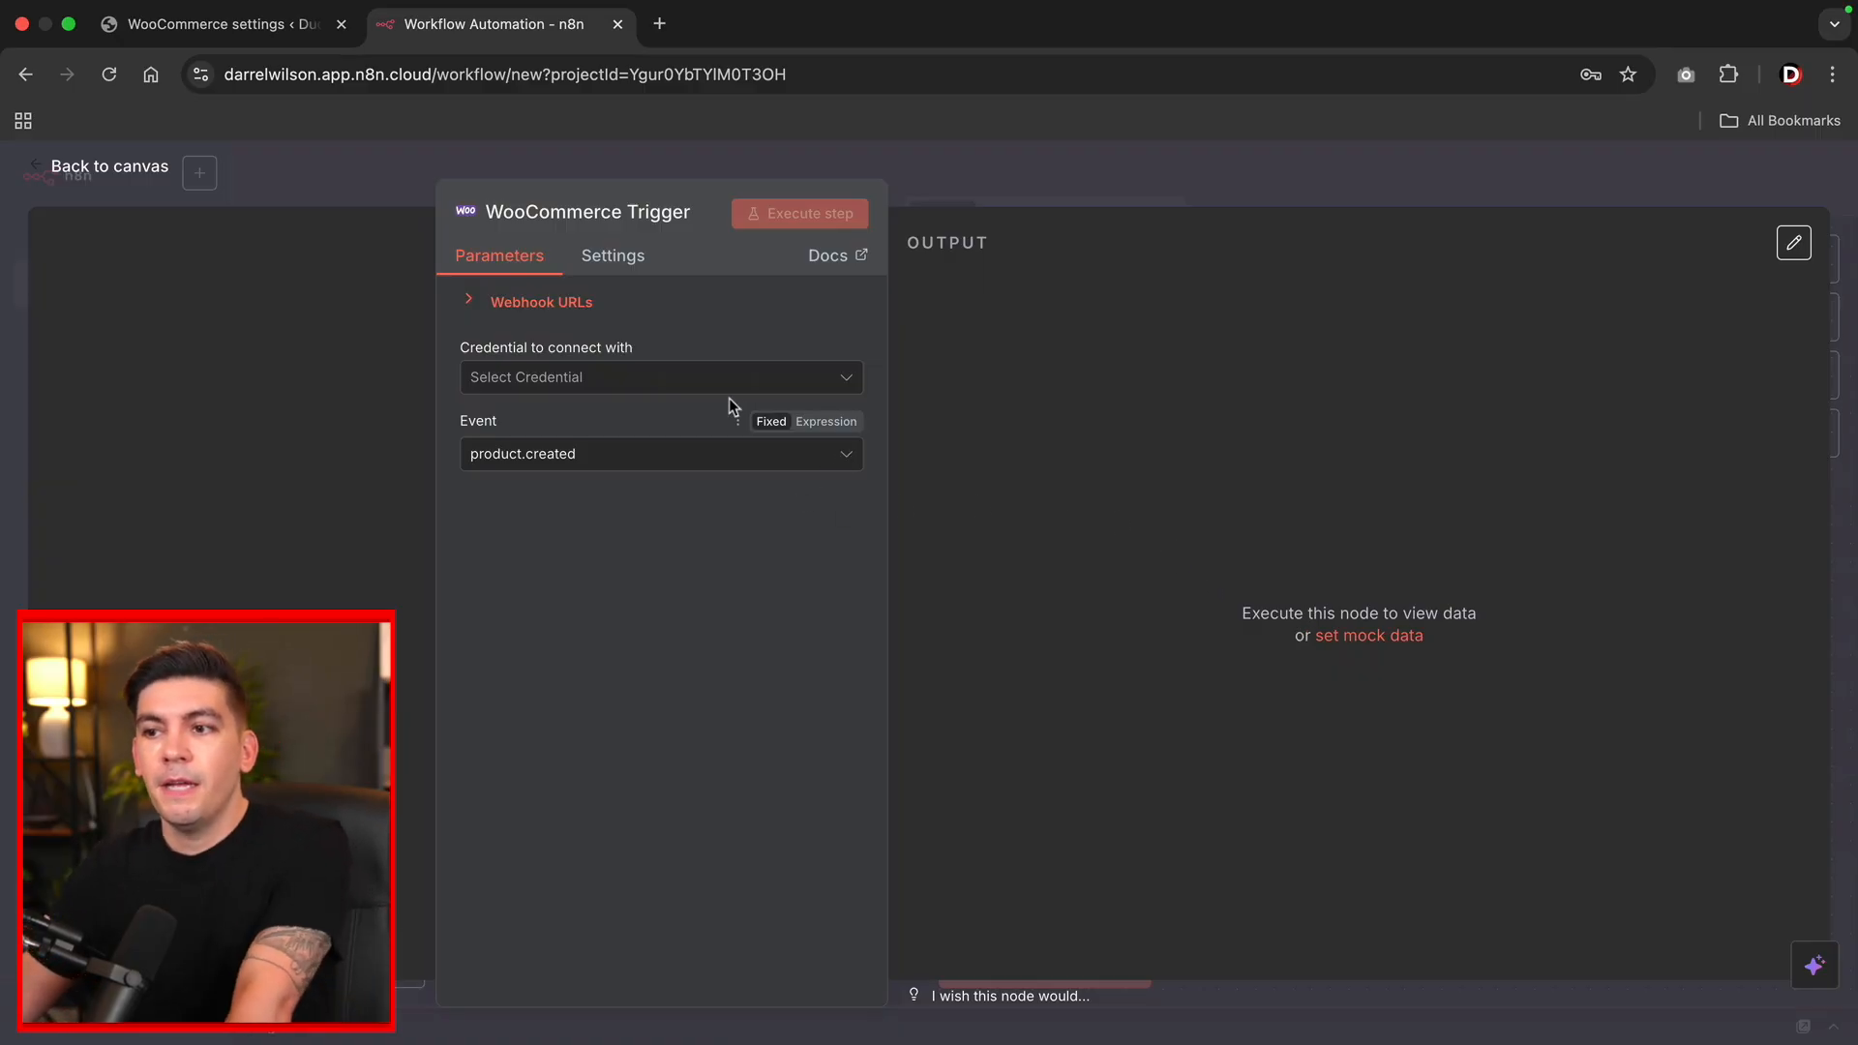
{"action": "left_click", "coordinate": [651, 379]}
{"action": "left_click", "coordinate": [598, 433]}
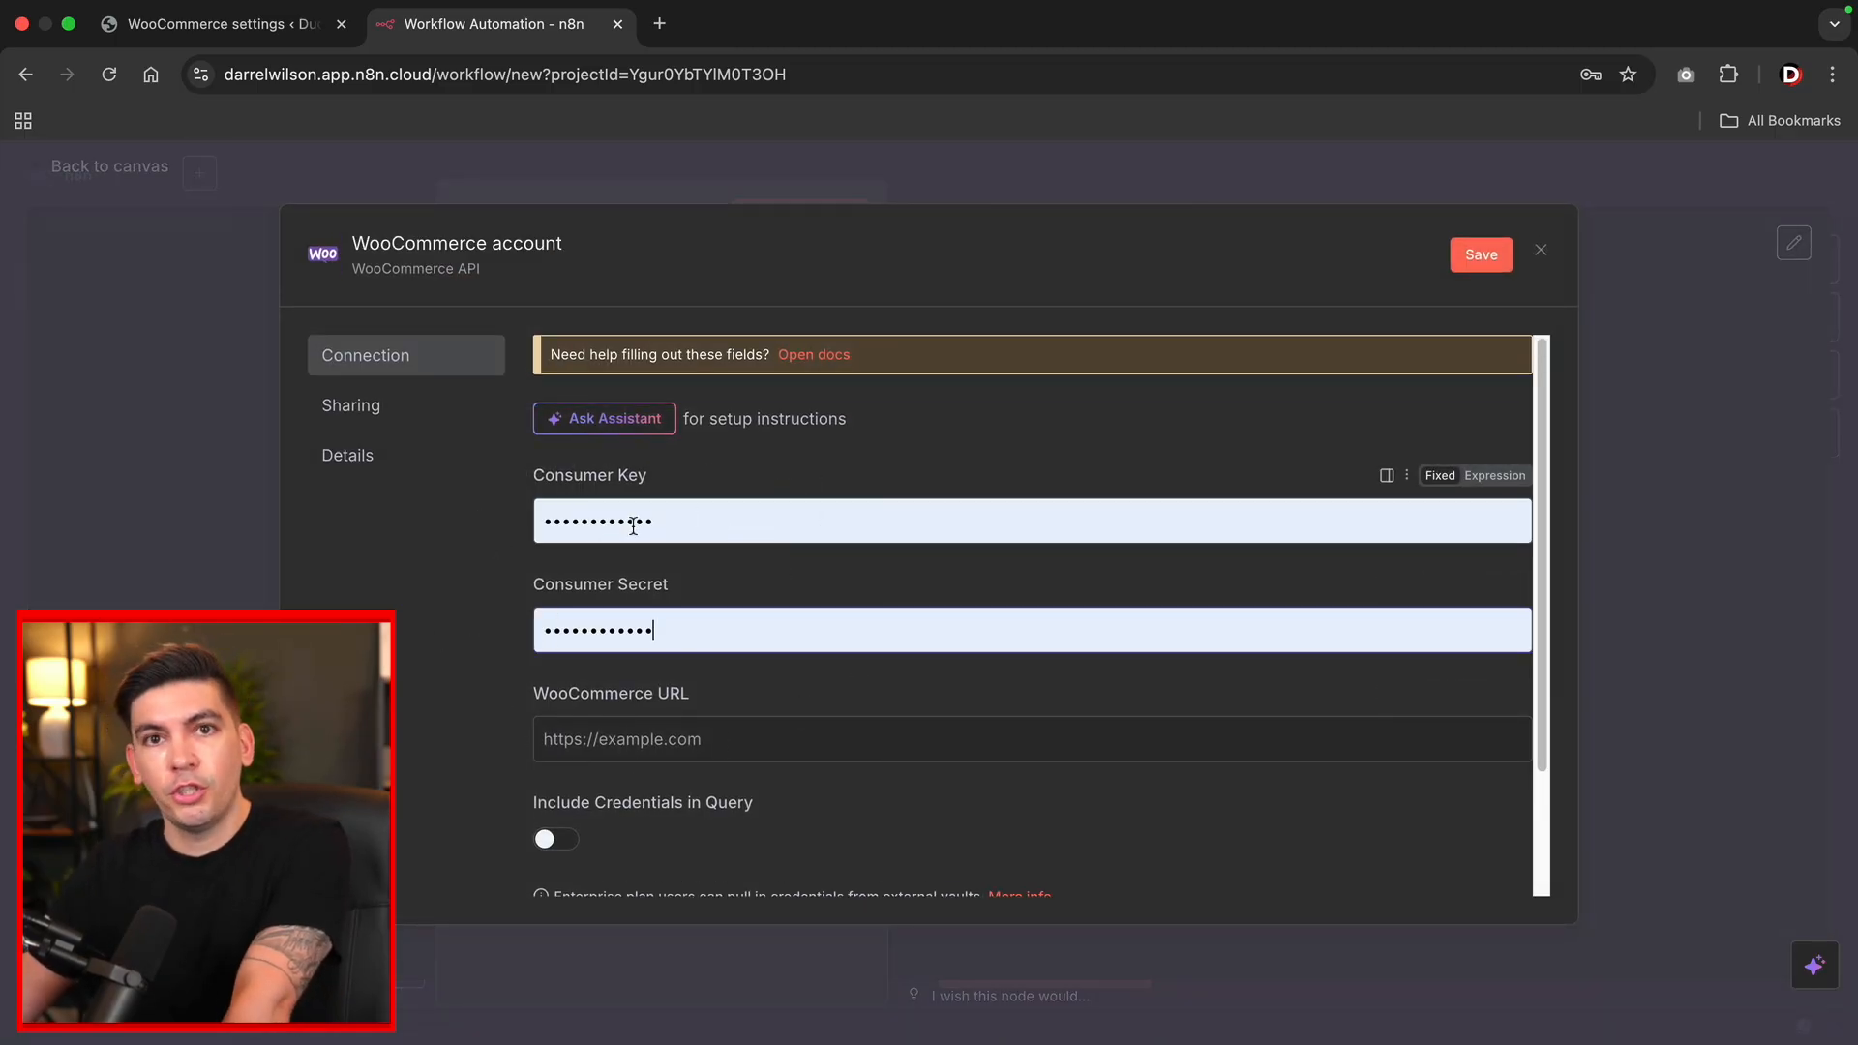
Copy the generated consumer key from WooCommerce into the credential's Consumer Key field
{"action": "left_click", "coordinate": [665, 629]}
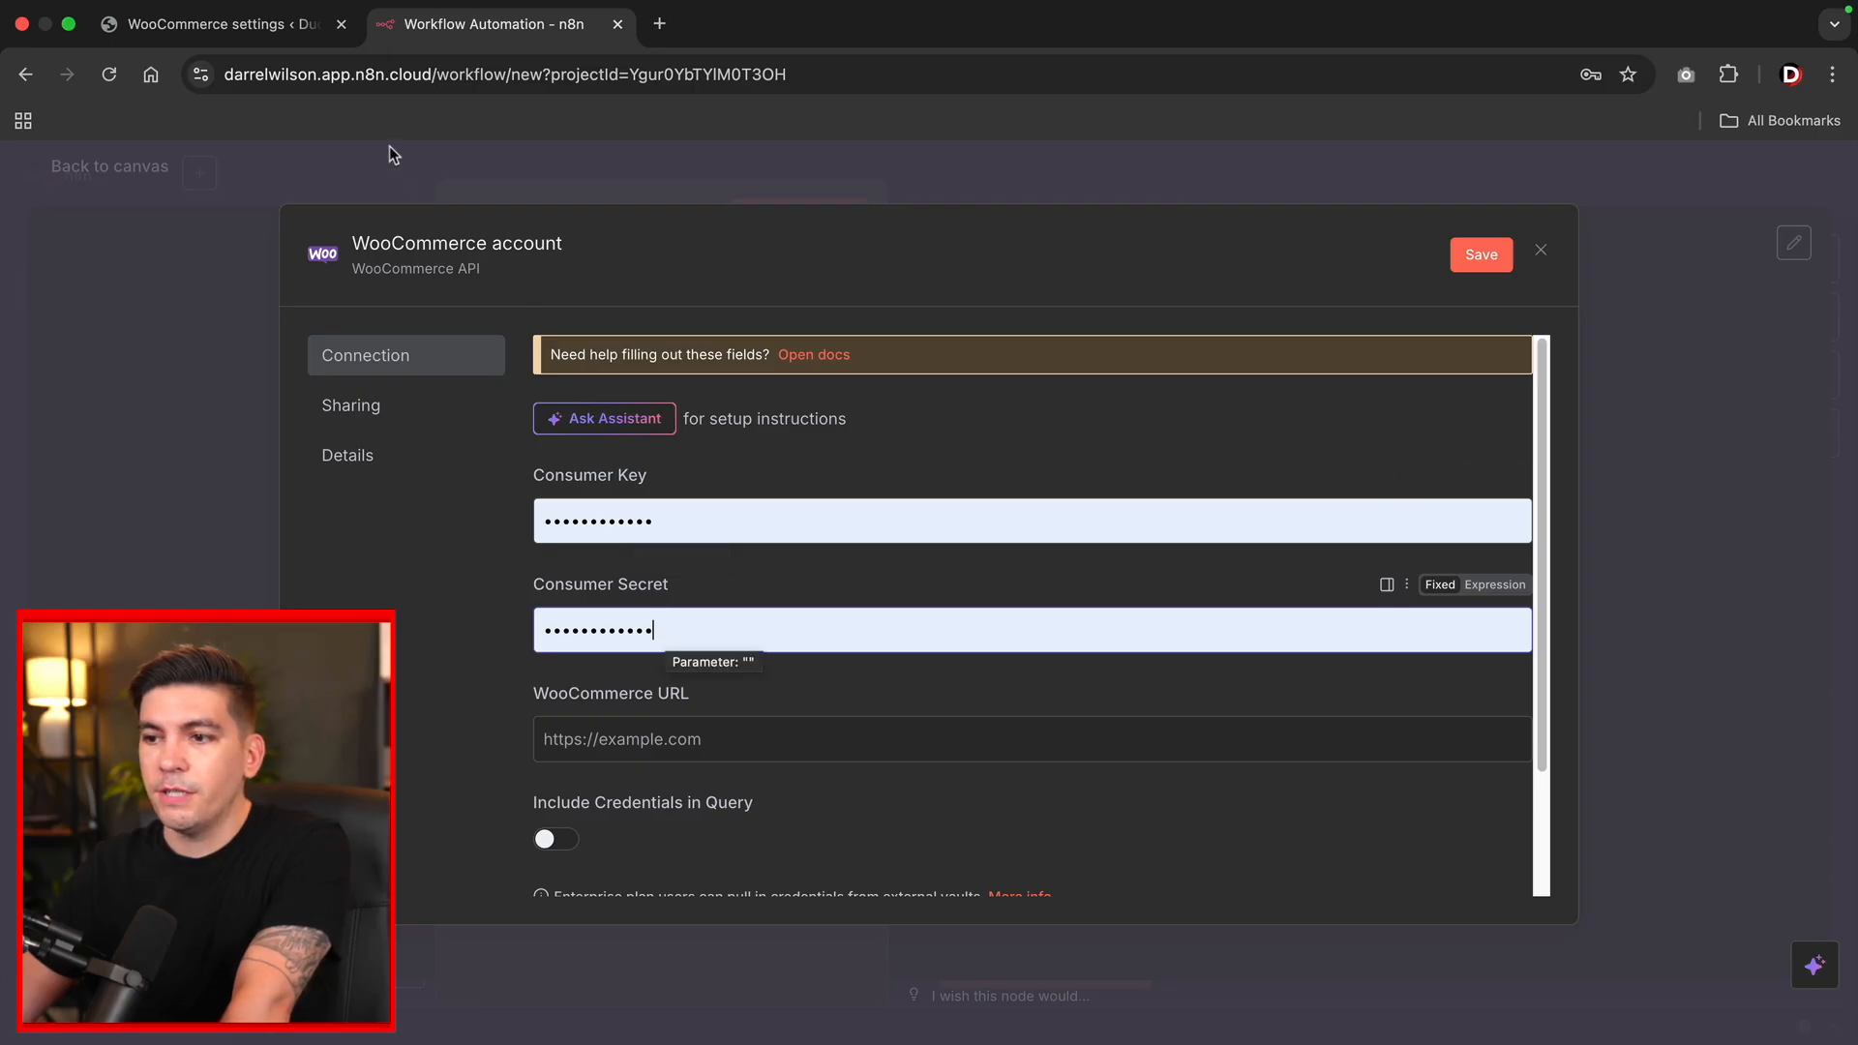
{"action": "left_click", "coordinate": [219, 23]}
{"action": "left_click", "coordinate": [1033, 563]}
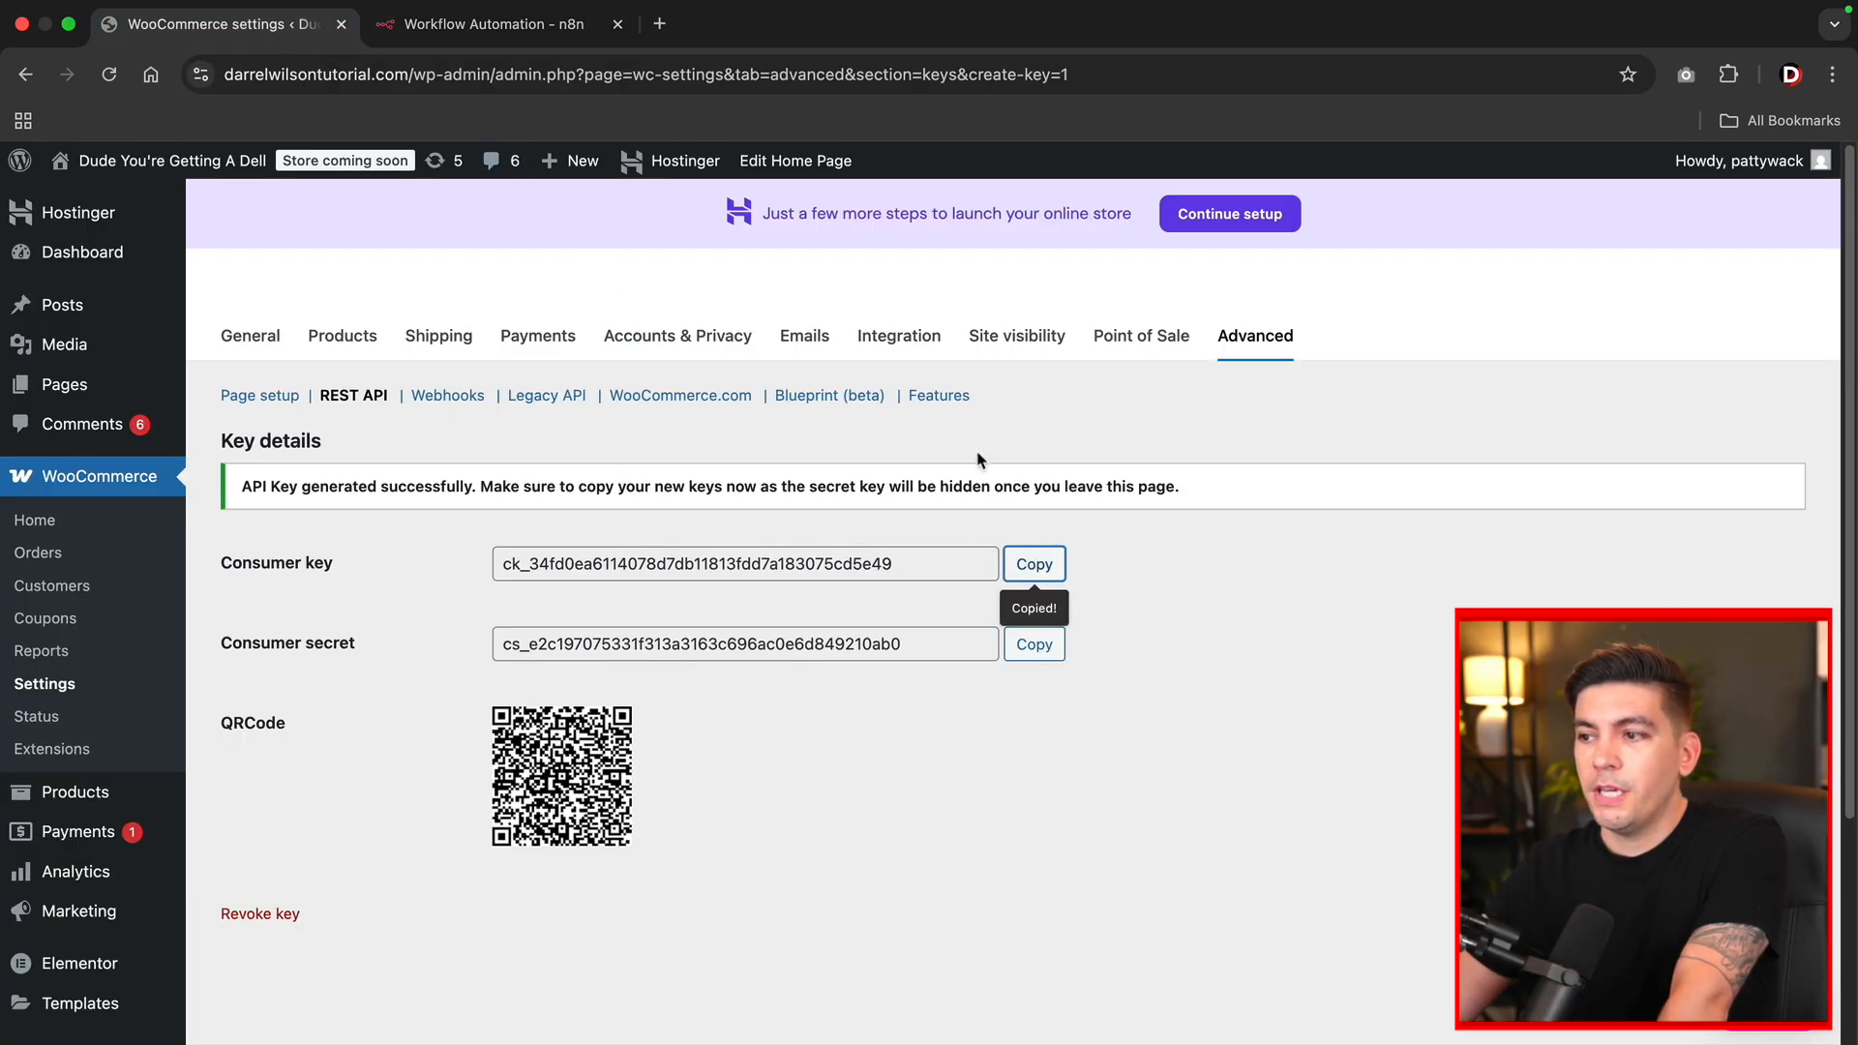
{"action": "left_click", "coordinate": [494, 23]}
{"action": "left_click", "coordinate": [640, 524]}
{"action": "right_click", "coordinate": [642, 531]}
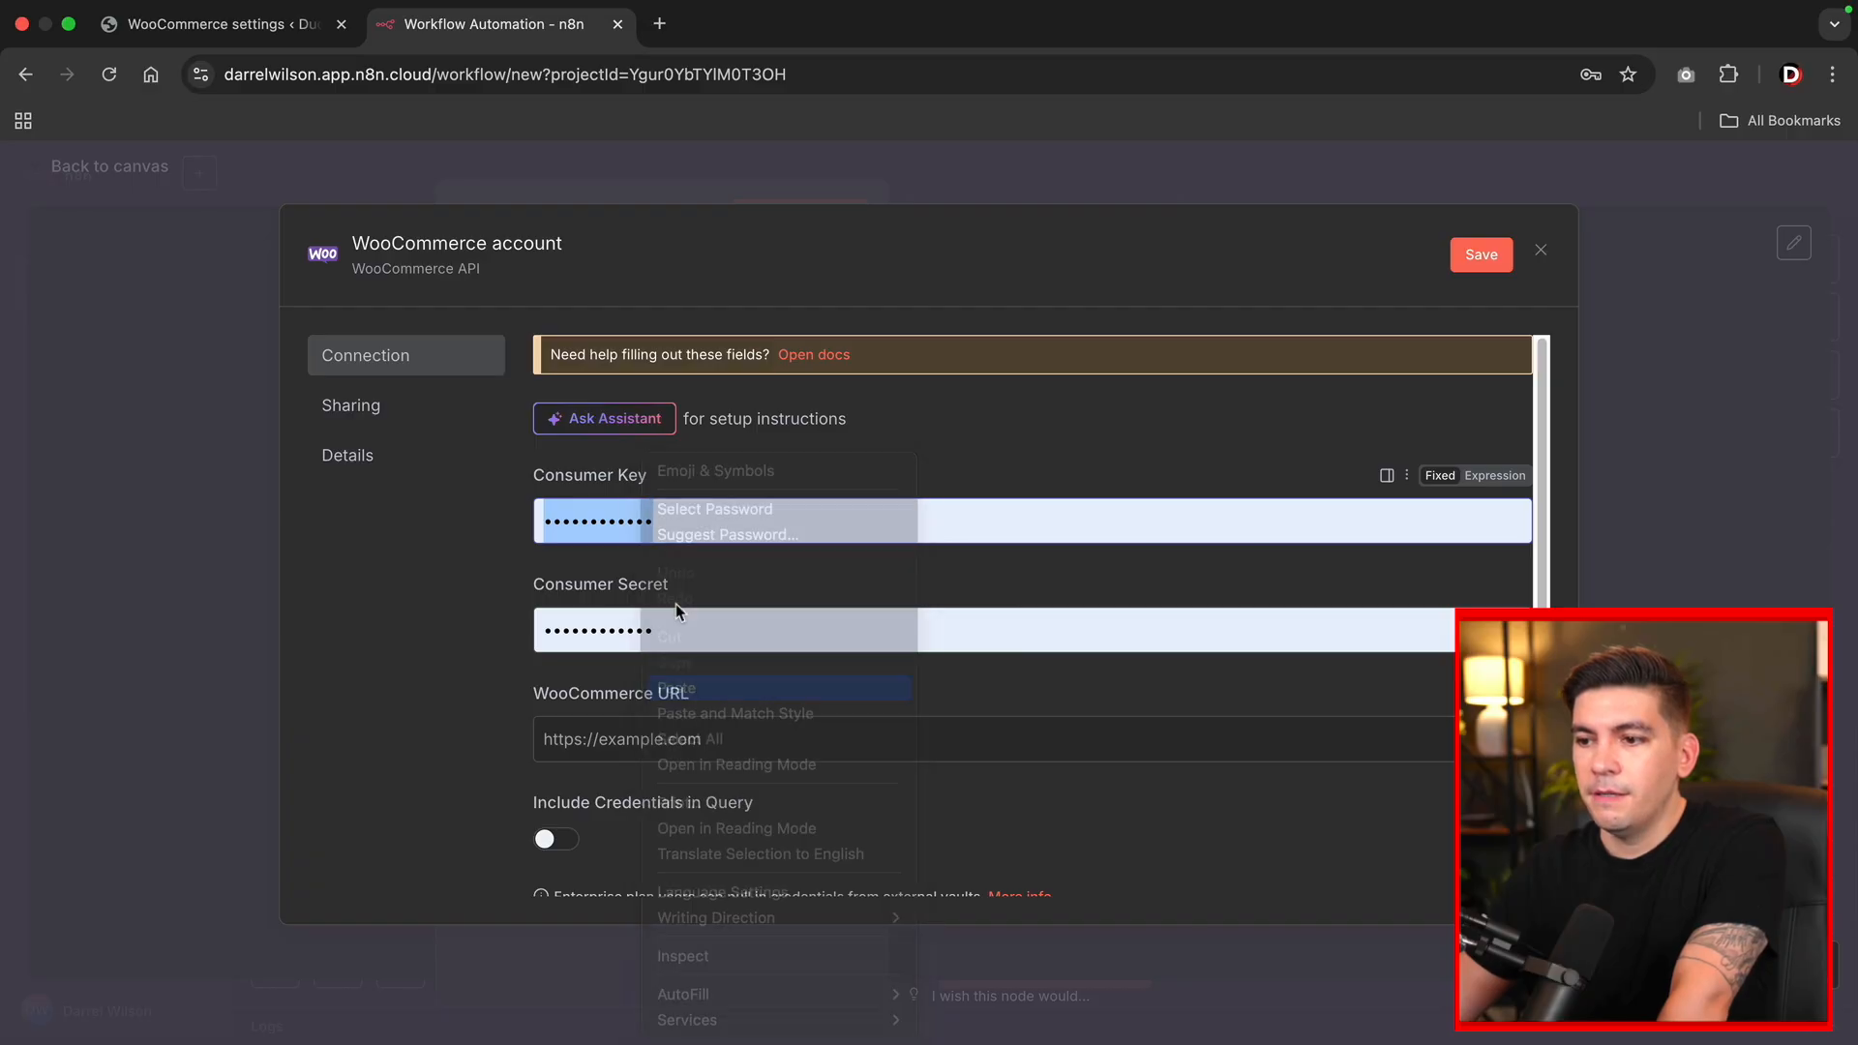
{"action": "left_click", "coordinate": [695, 652]}
Copy the generated consumer secret into the credential's Consumer Secret field
{"action": "left_click", "coordinate": [218, 23]}
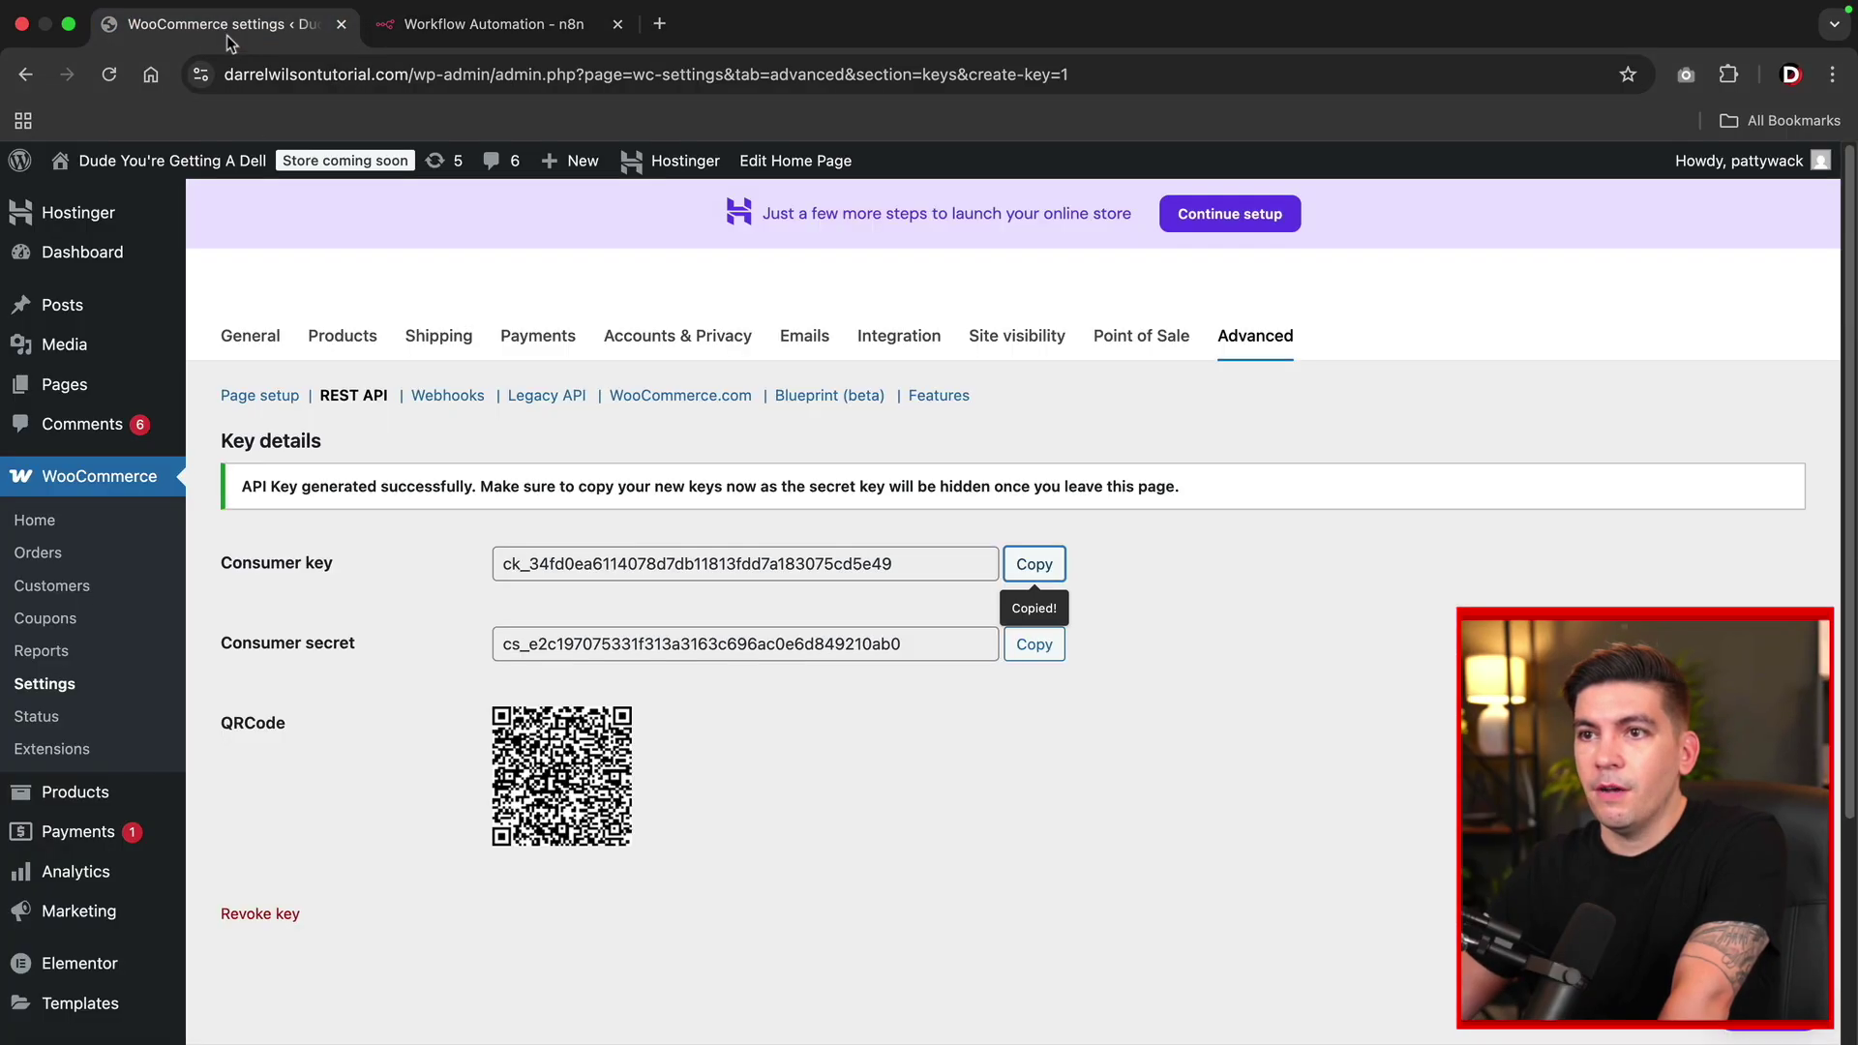
{"action": "left_click", "coordinate": [1035, 643]}
{"action": "left_click", "coordinate": [495, 24]}
{"action": "right_click", "coordinate": [623, 626]}
{"action": "left_click", "coordinate": [697, 689]}
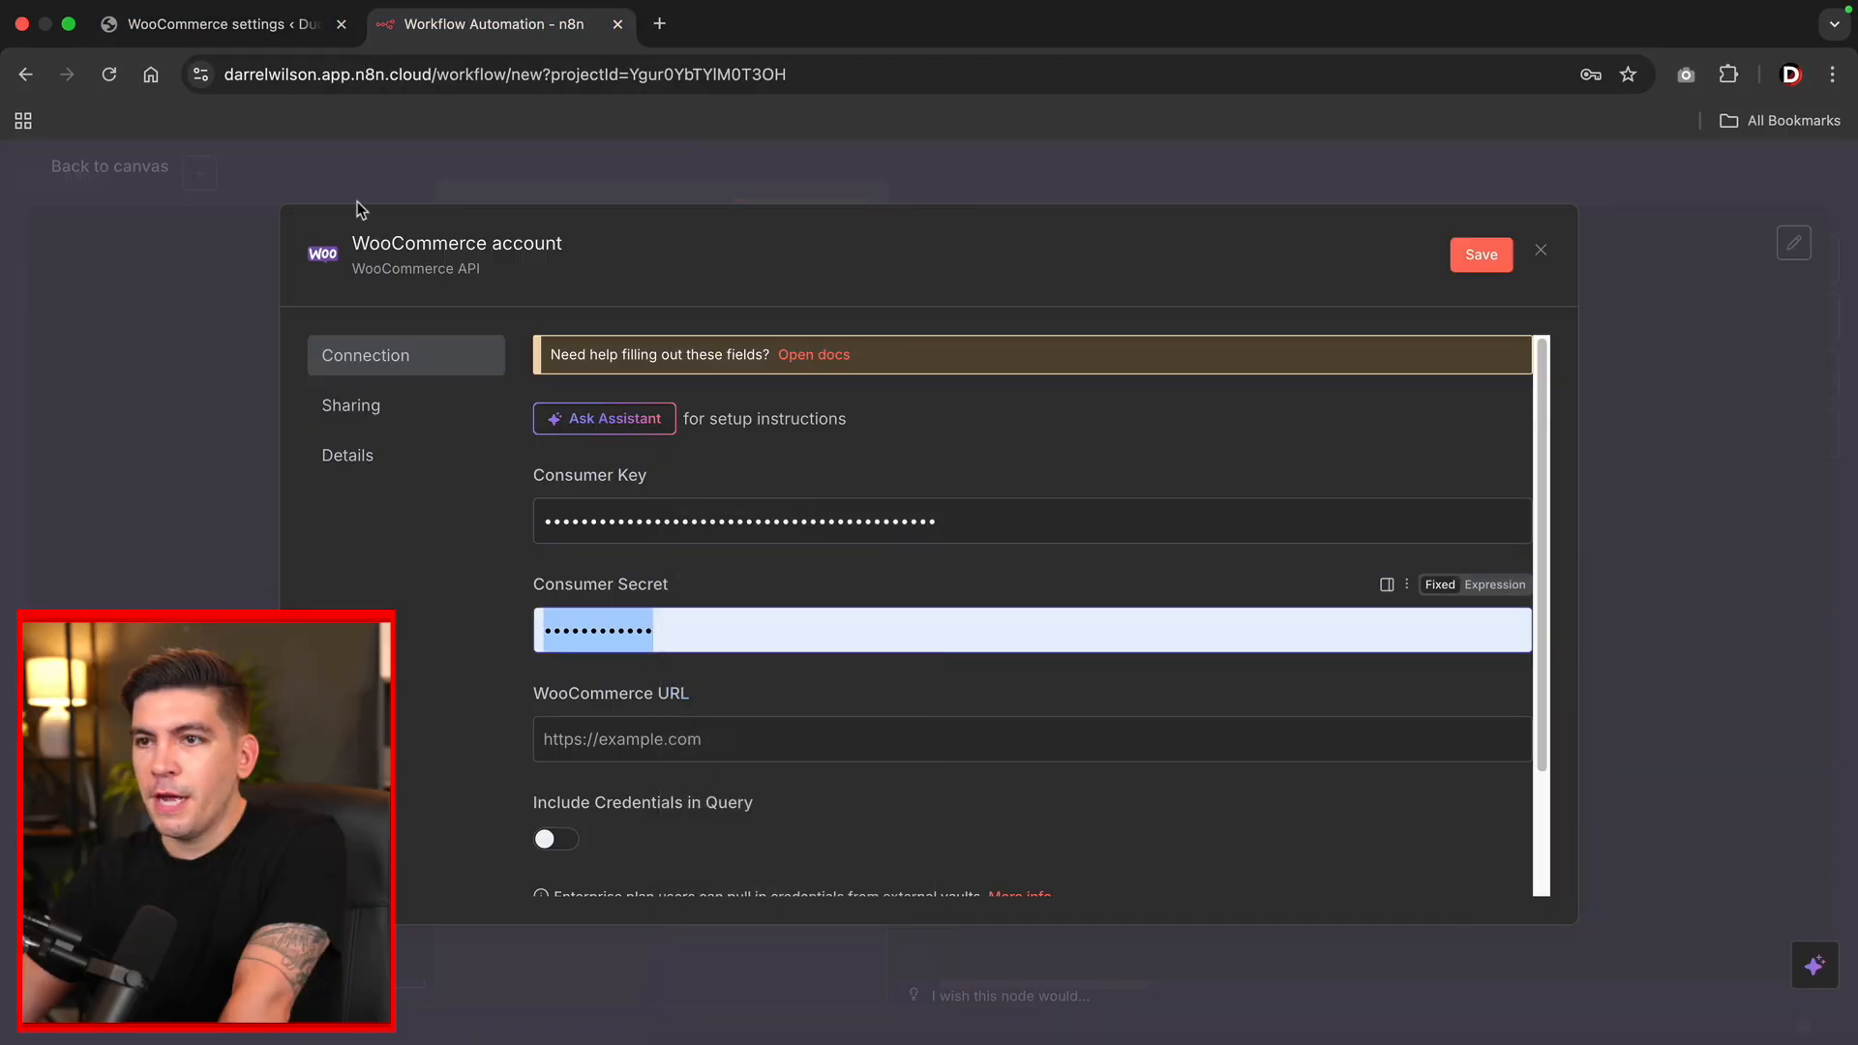
{"action": "left_click", "coordinate": [219, 24]}
{"action": "left_click", "coordinate": [370, 73]}
{"action": "key", "text": "super+c"}
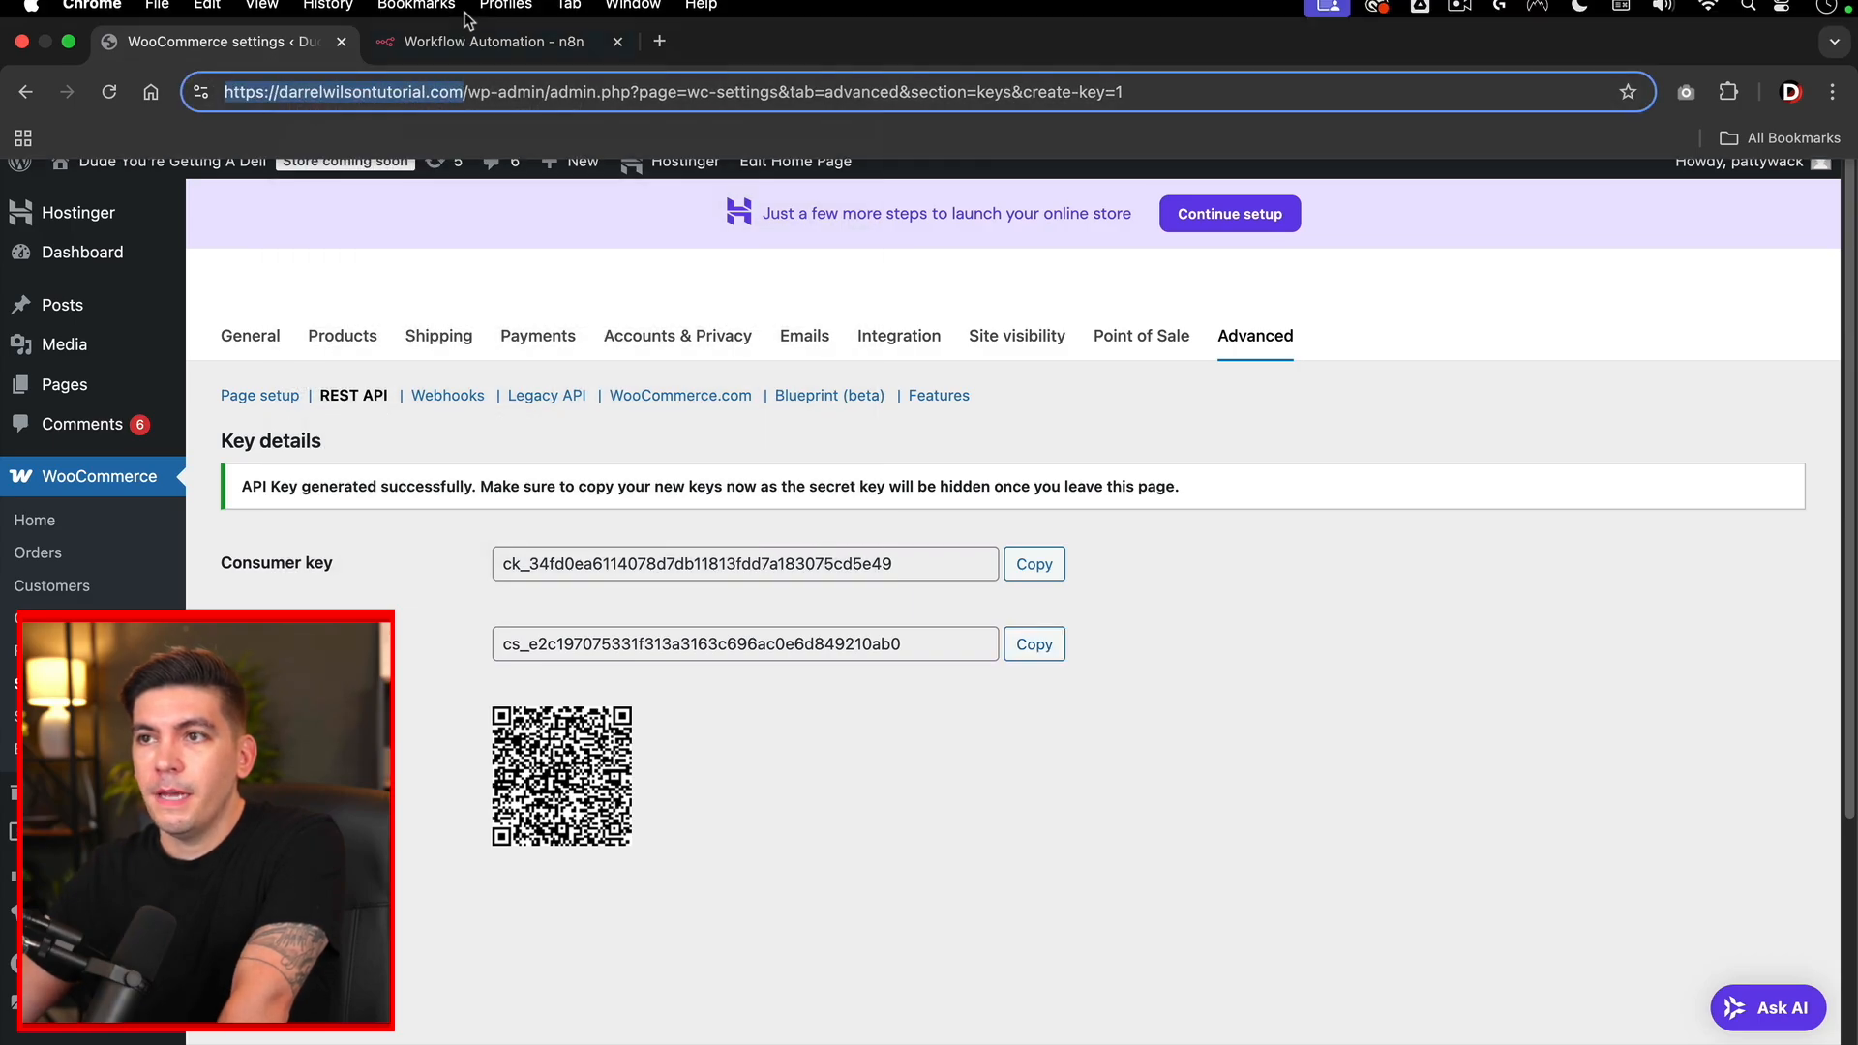
{"action": "left_click", "coordinate": [495, 23]}
{"action": "right_click", "coordinate": [599, 739]}
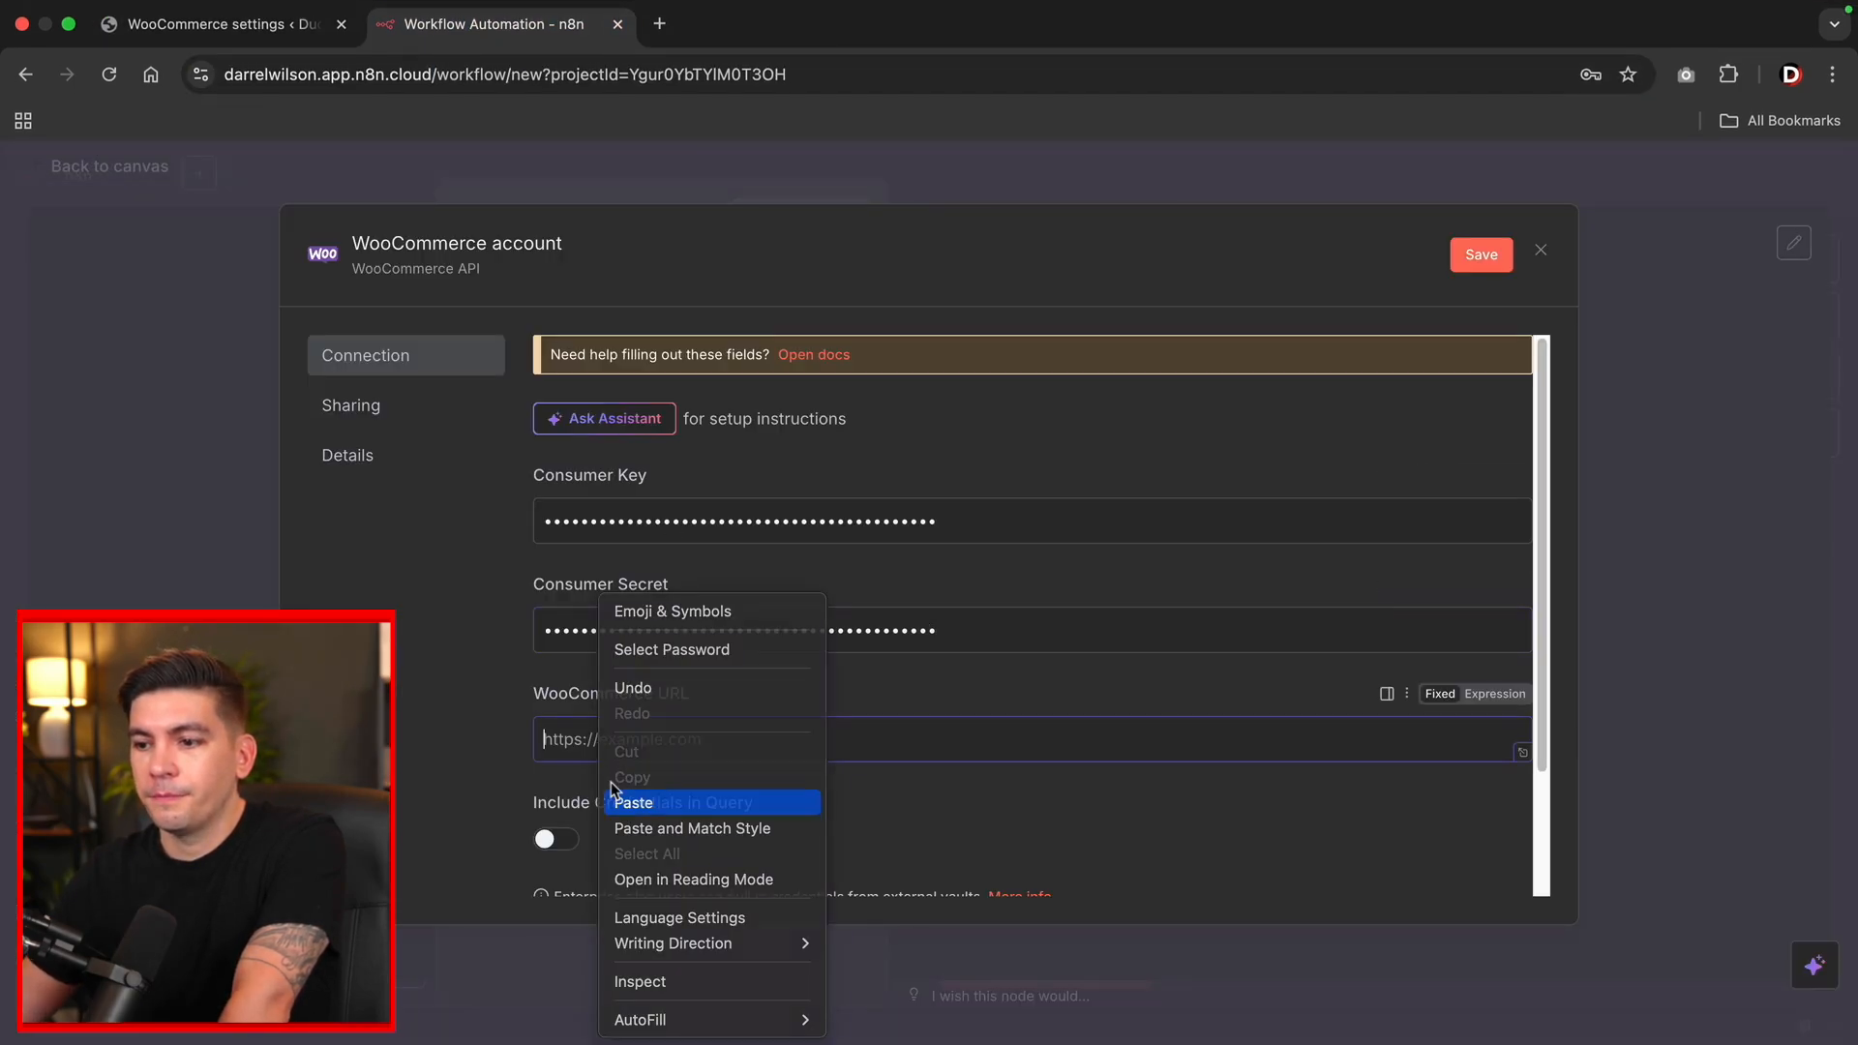
{"action": "left_click", "coordinate": [640, 800]}
{"action": "scroll", "coordinate": [582, 682], "scroll_direction": "down", "scroll_amount": 3}
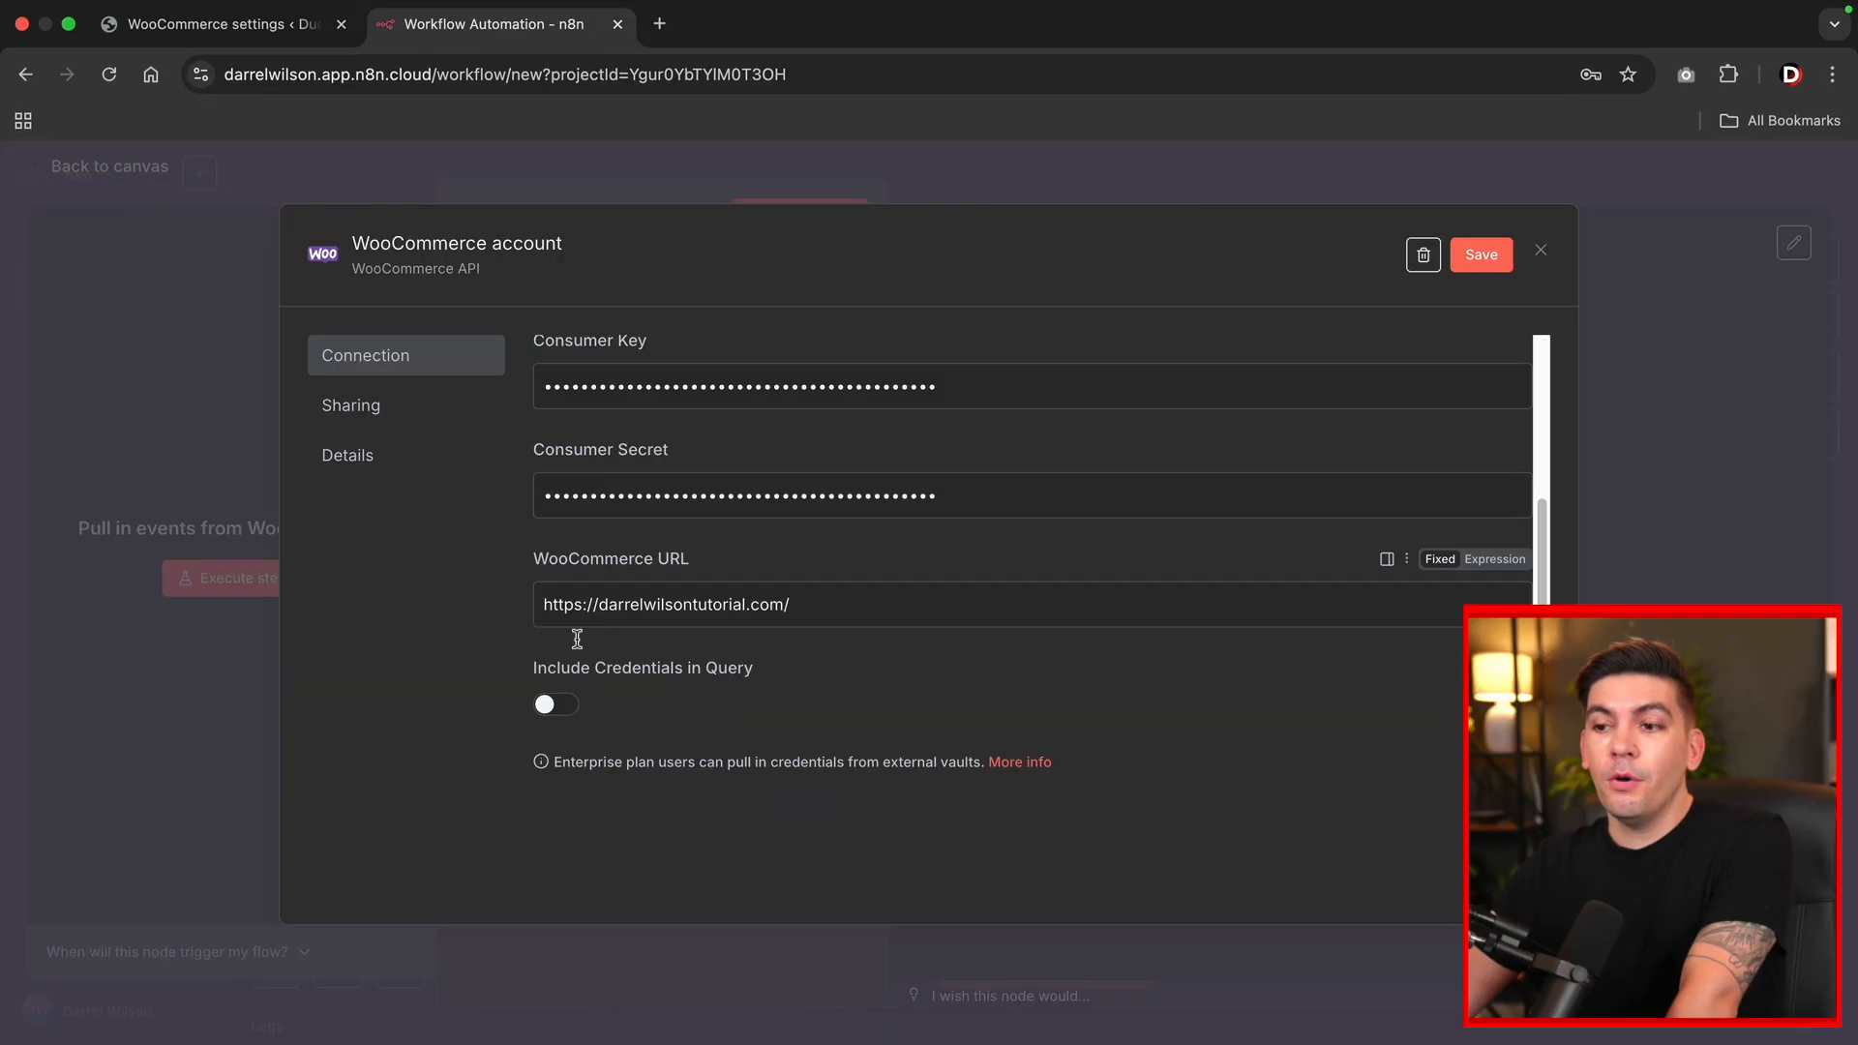
Switch on Include Credentials in Query for the WooCommerce credential
{"action": "left_click", "coordinate": [557, 706]}
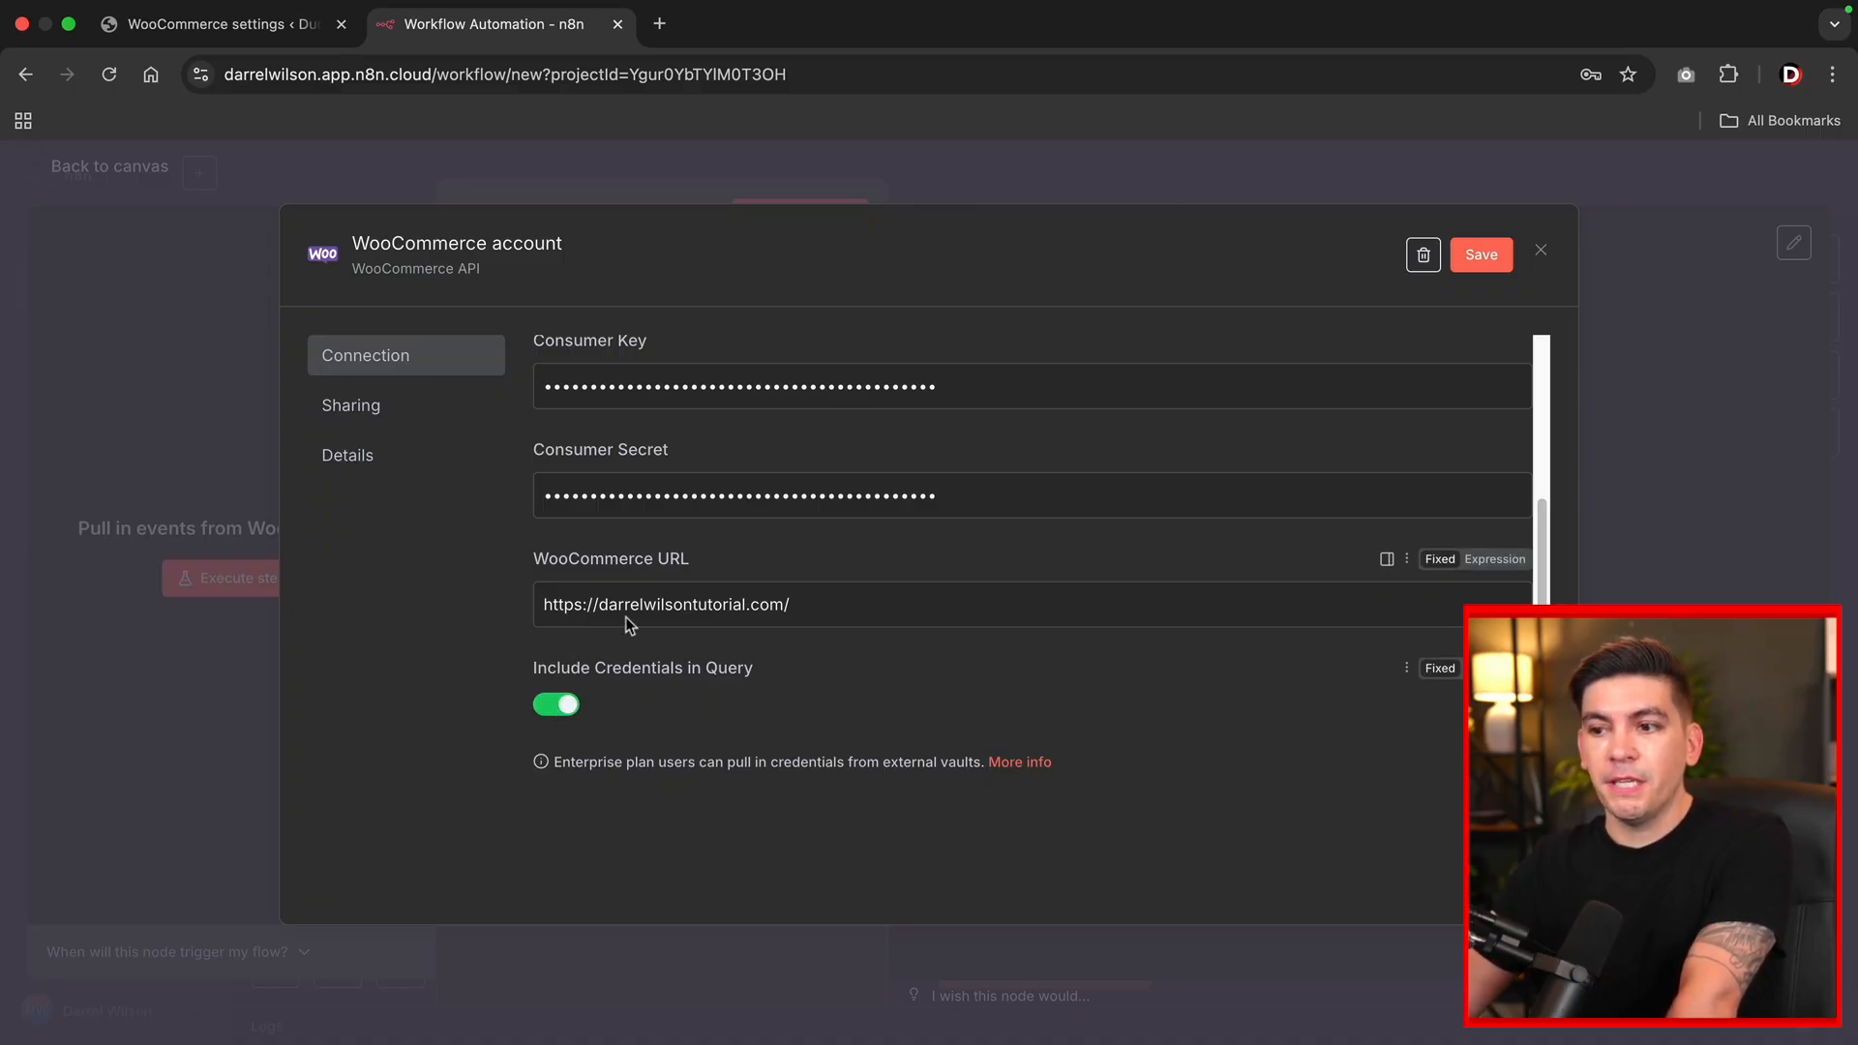